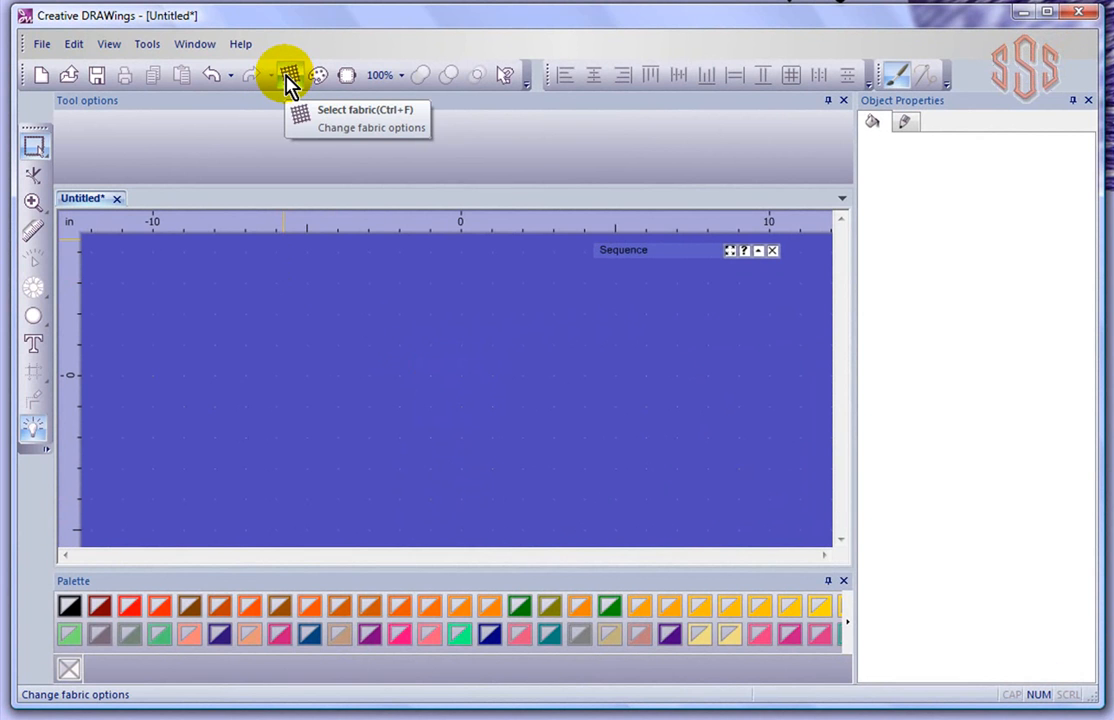
Step: Start a new design on Cotton from the Embroidery Normal fabrics
click(41, 82)
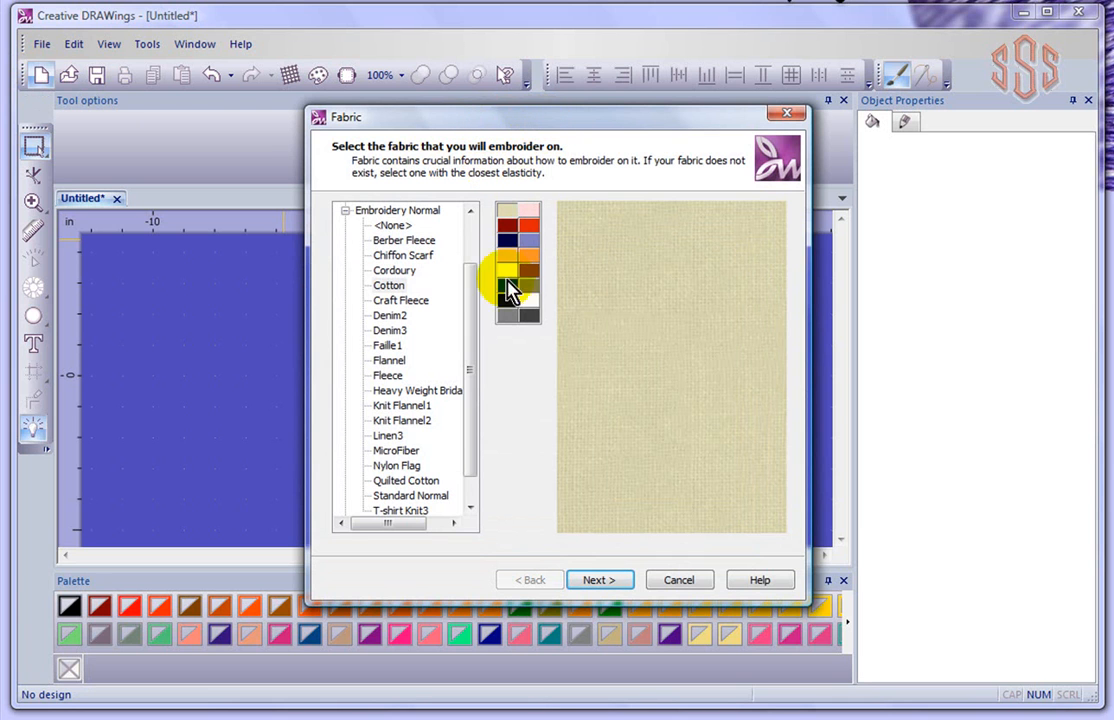
click(345, 211)
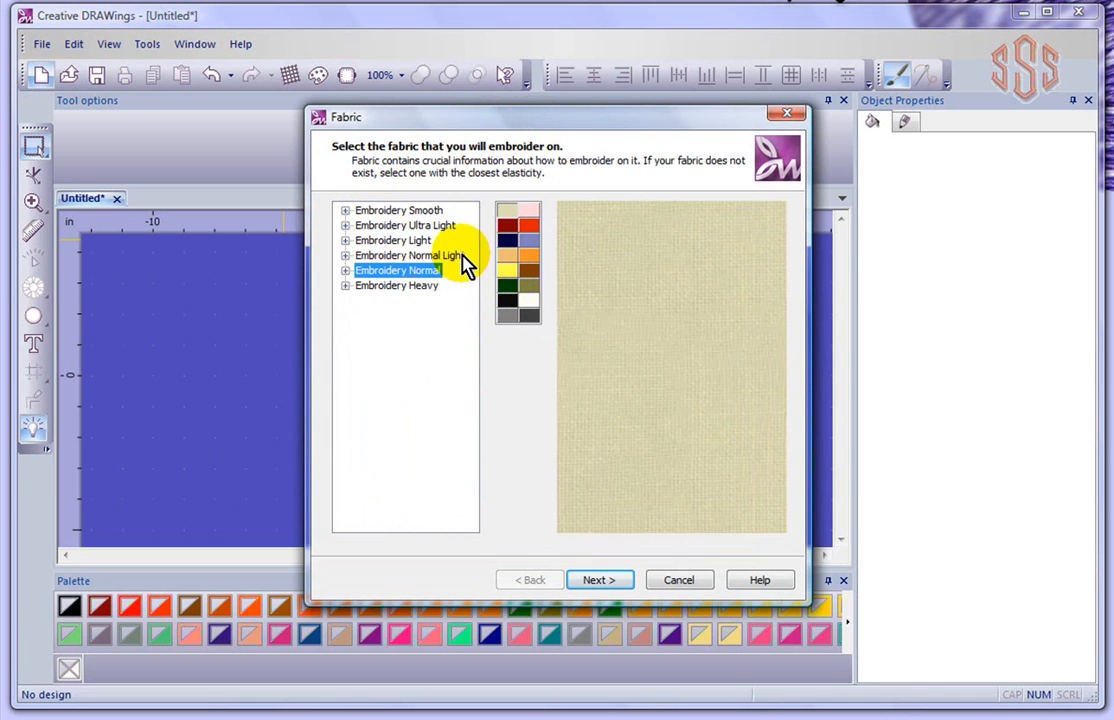
click(345, 271)
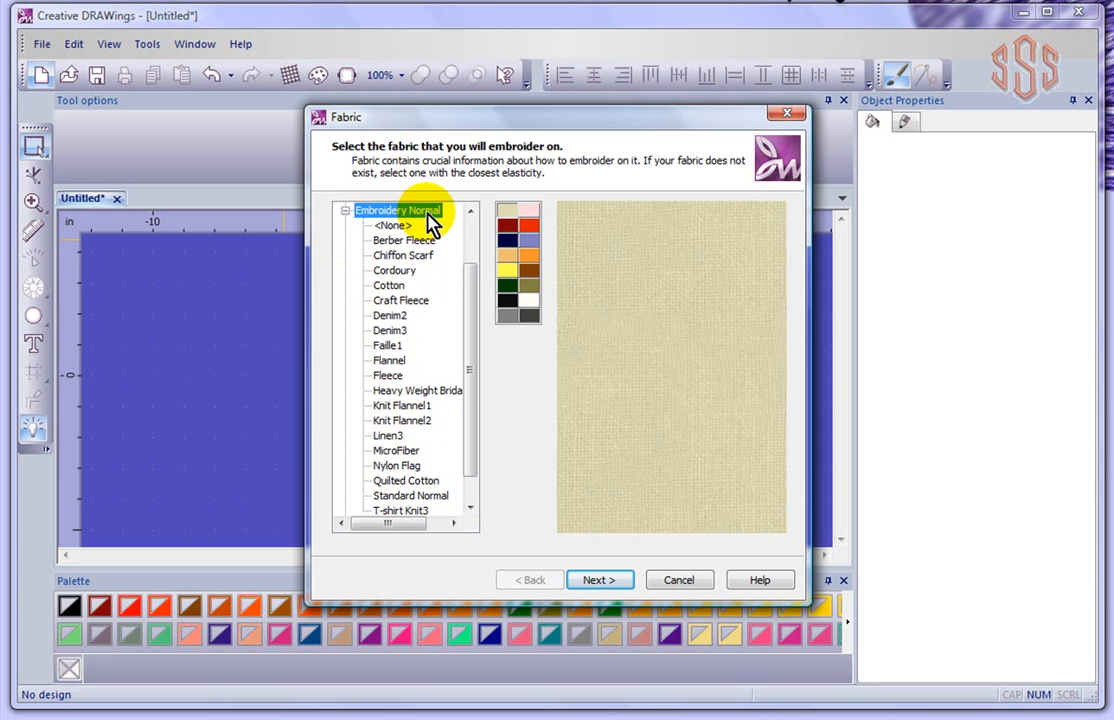
click(389, 287)
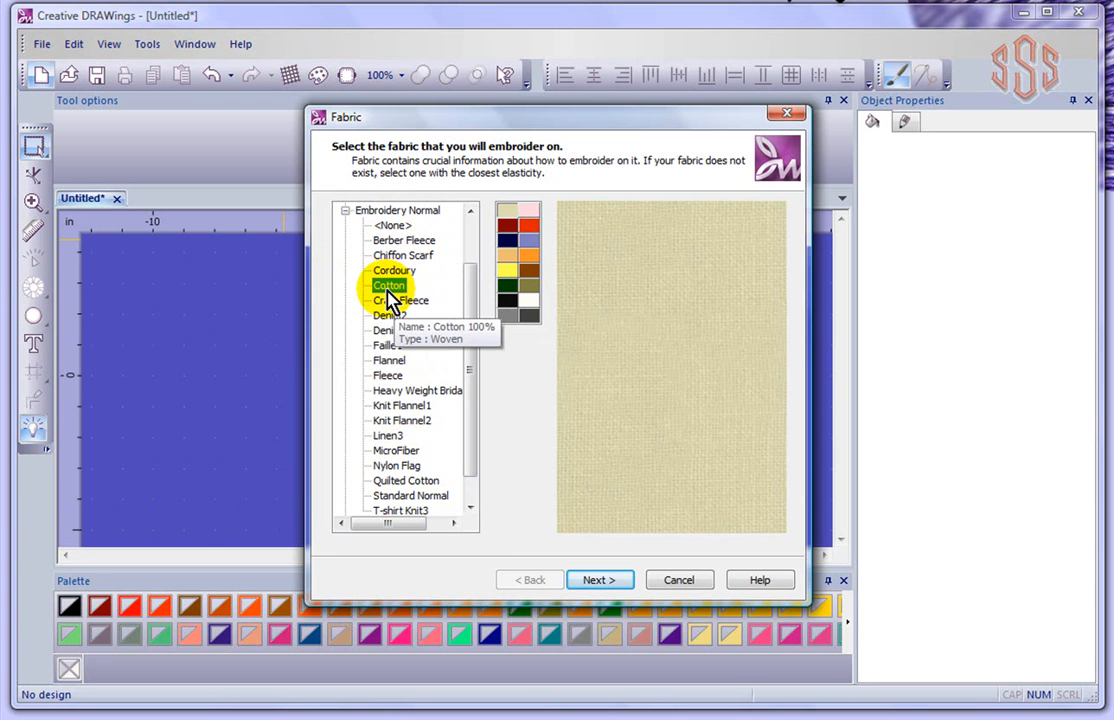
click(605, 586)
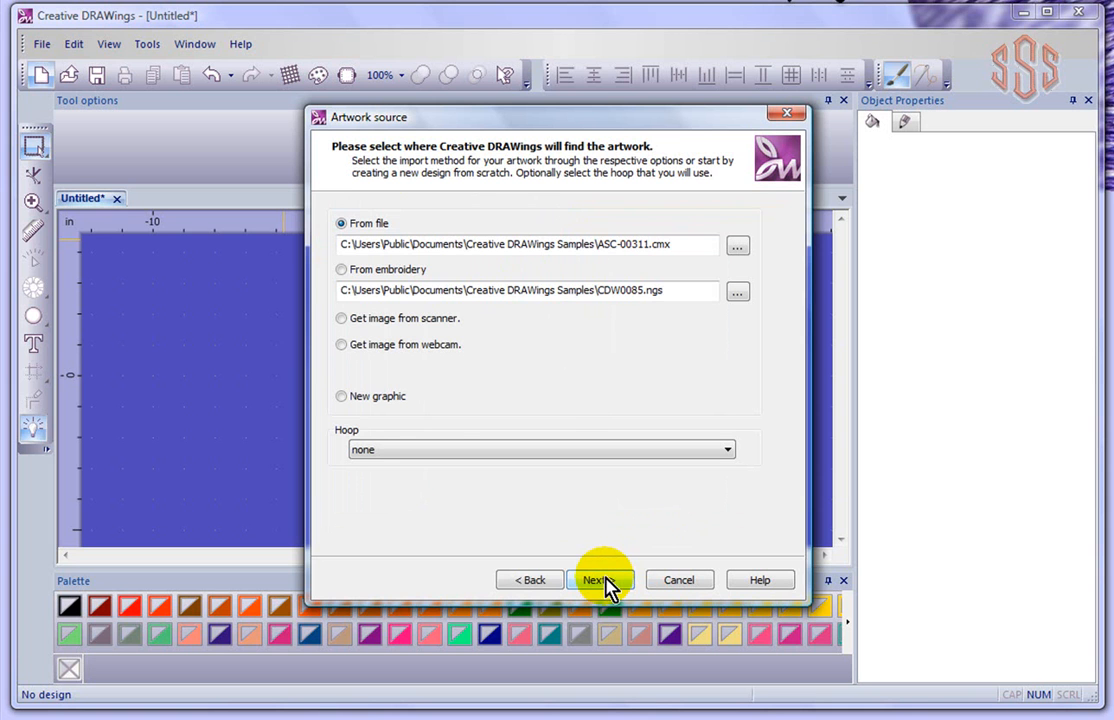
Step: Import the embroidery file CDW0085.ngs as artwork, with no hoop, the RGB thread palette and the single red thread
click(341, 270)
click(739, 291)
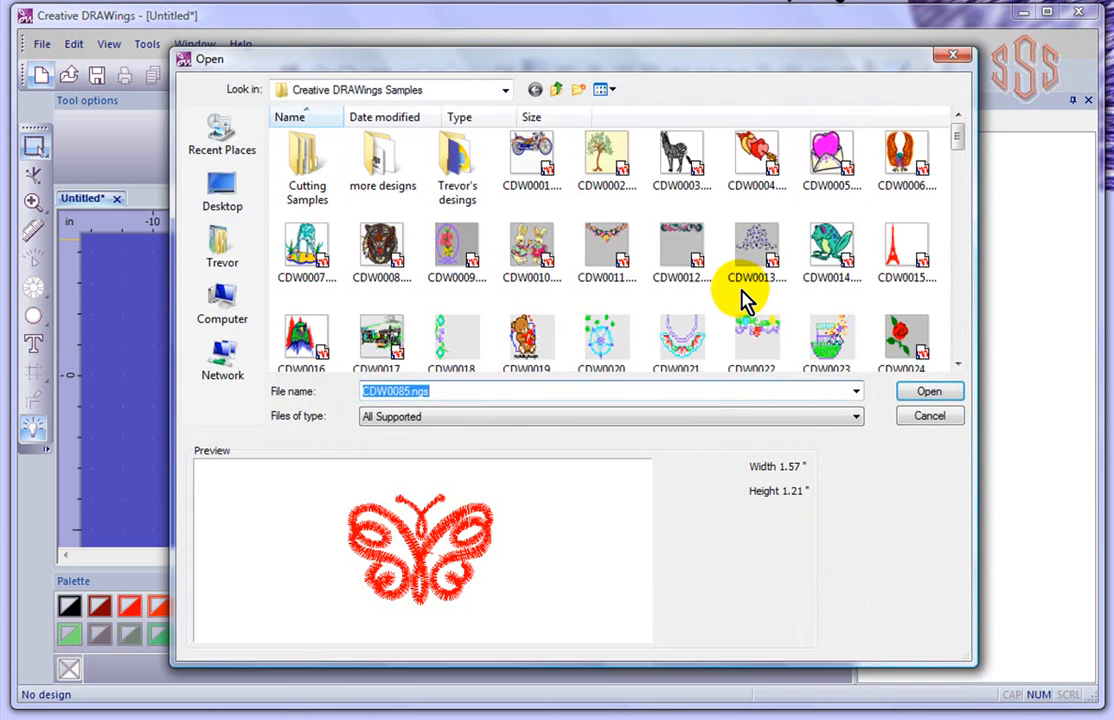
click(930, 392)
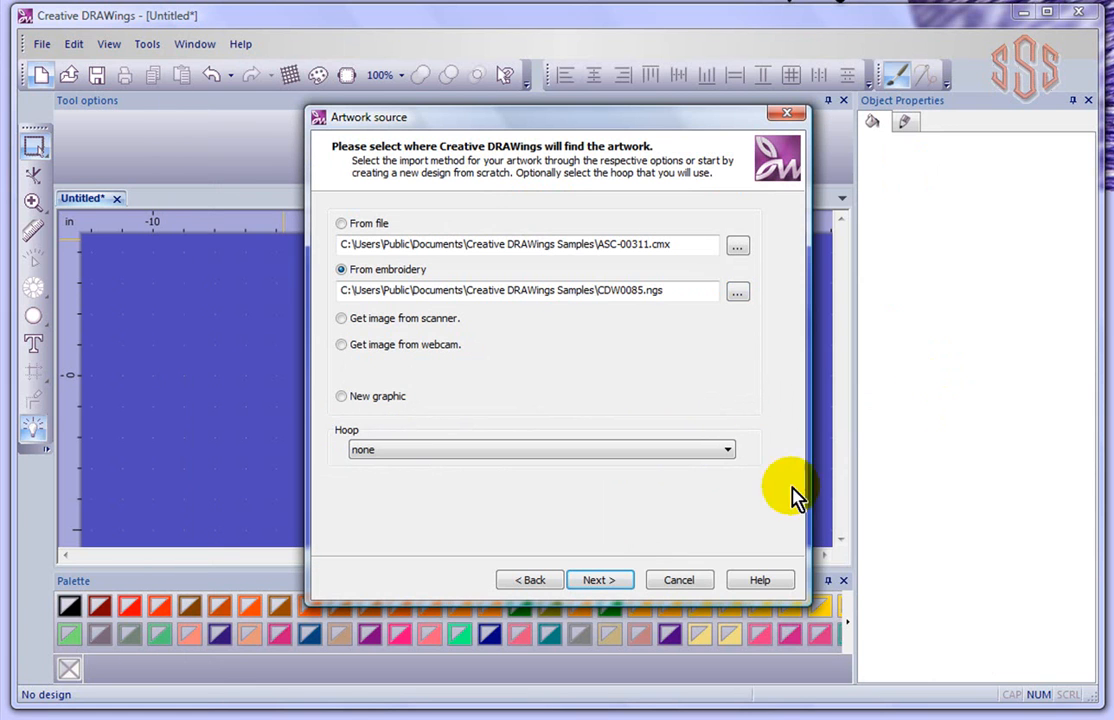
click(601, 582)
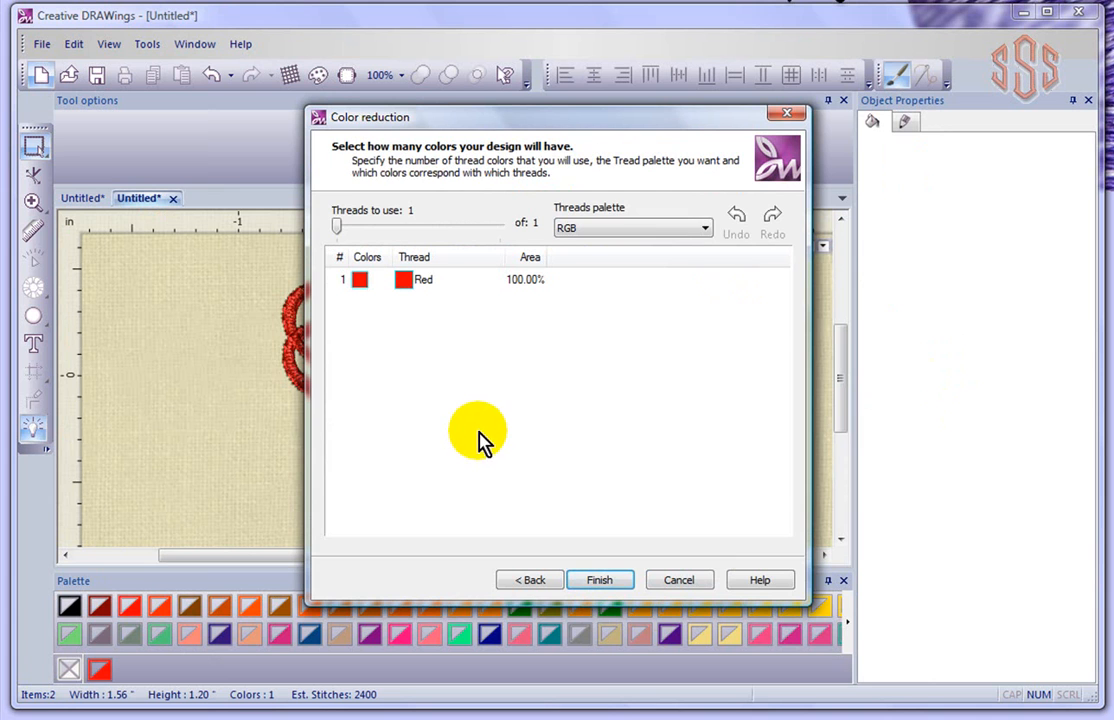
click(603, 582)
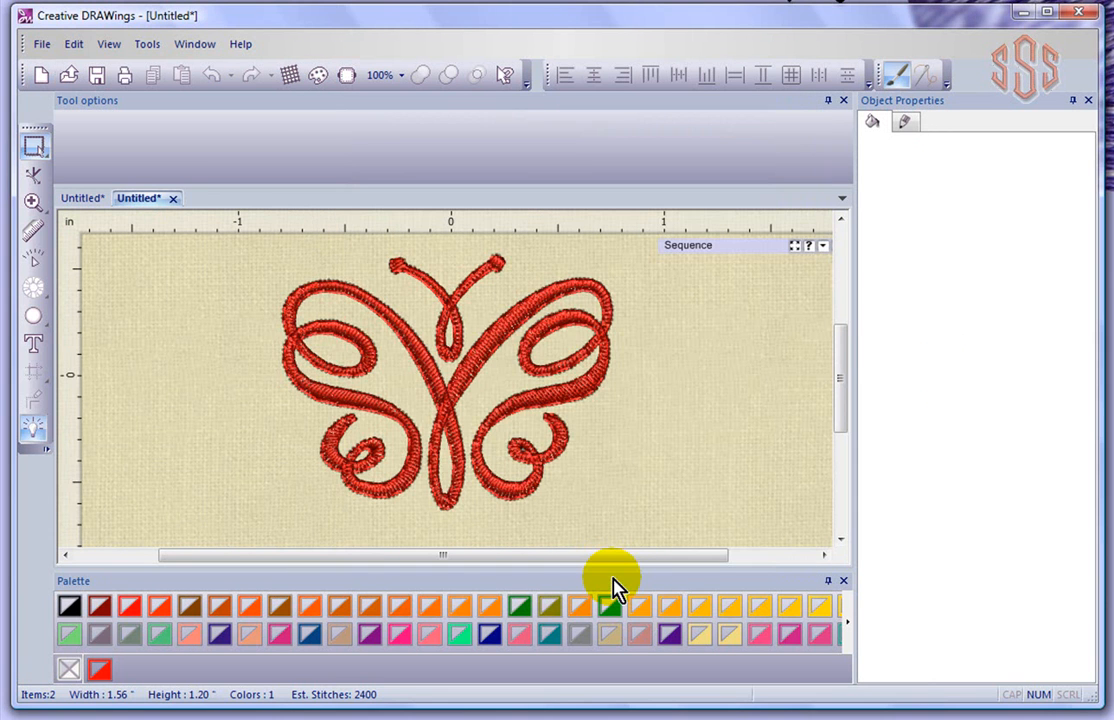
Step: Select the whole butterfly design and remove its outline colour, keeping the red fill
scroll(195, 370, down, 5)
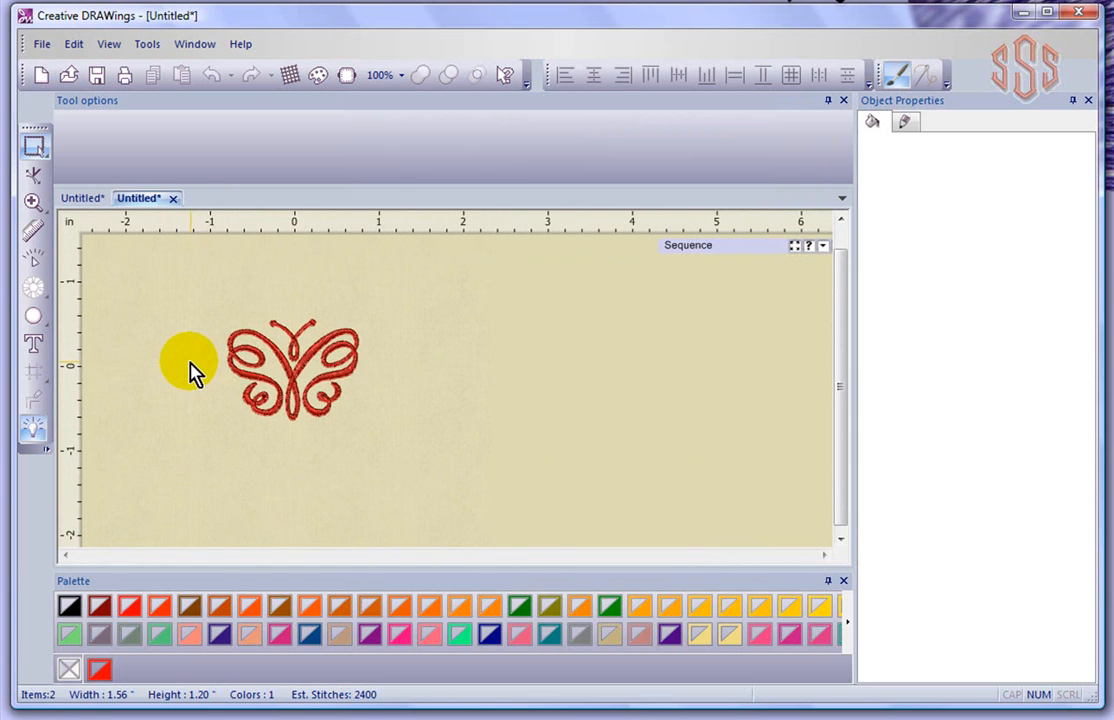
drag(162, 269, 422, 497)
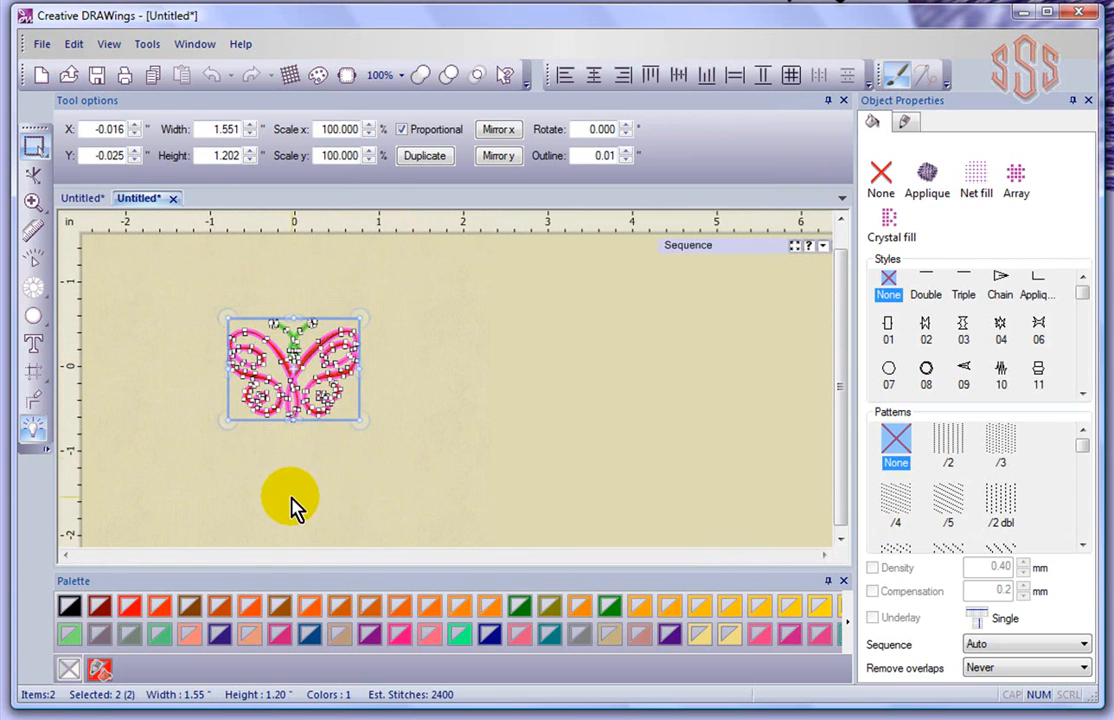
click(70, 669)
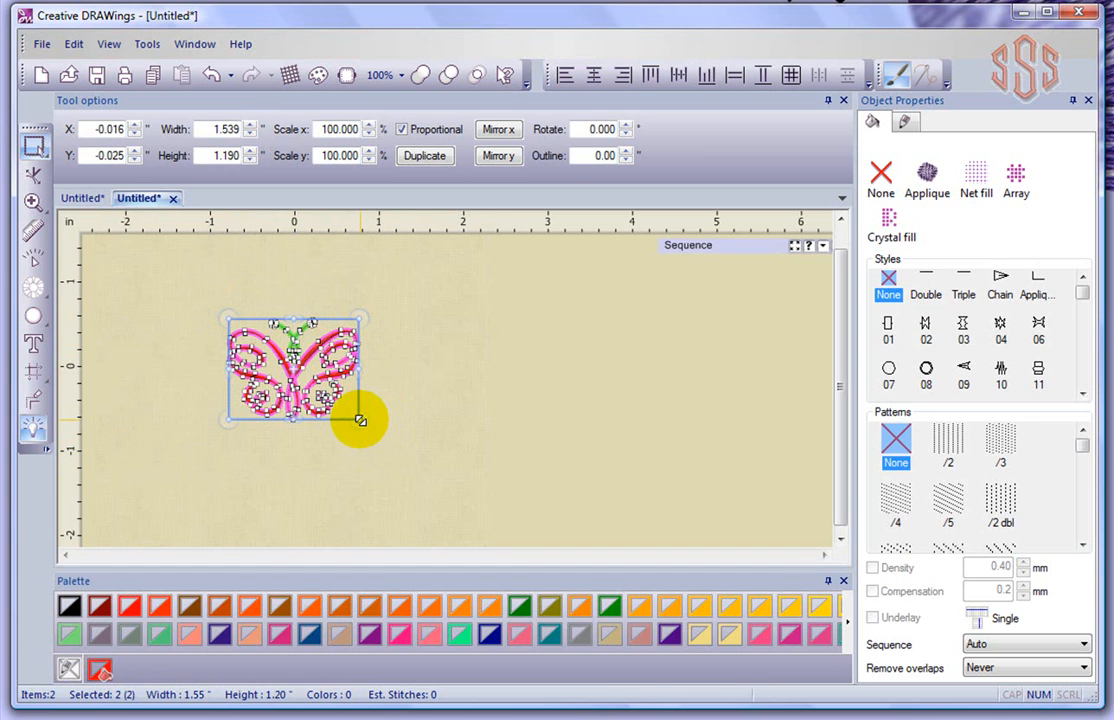
Step: Enlarge the butterfly proportionally to about 2.37 by 1.83 in and deselect it
drag(362, 421, 428, 473)
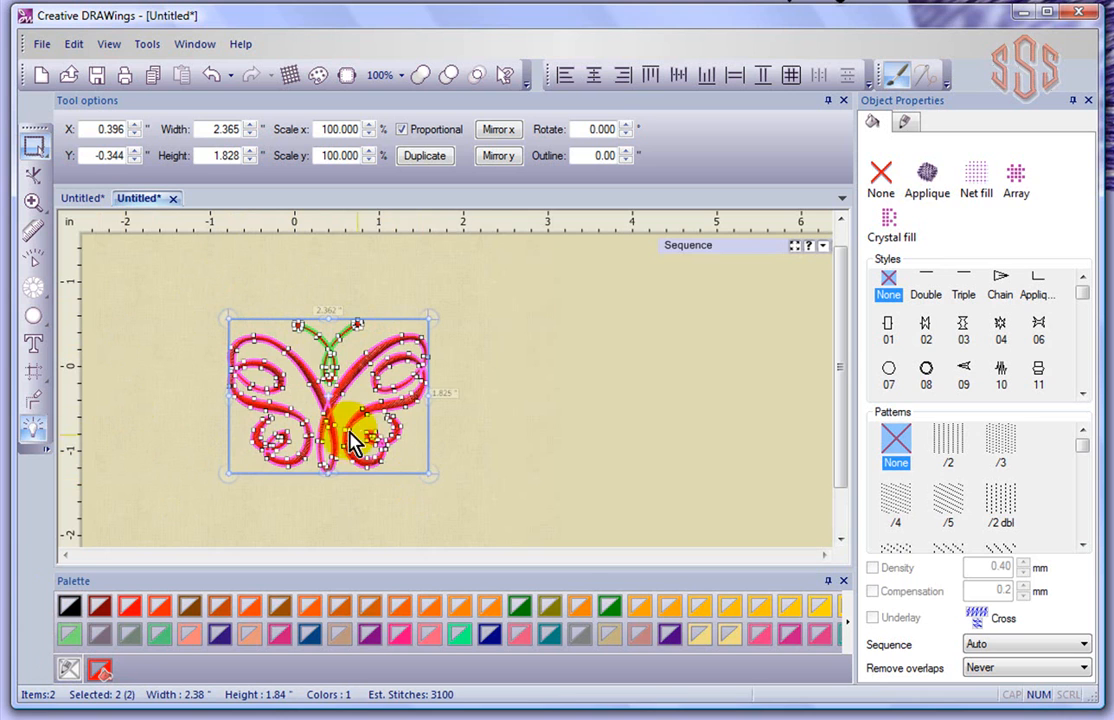
scroll(322, 375, up, 4)
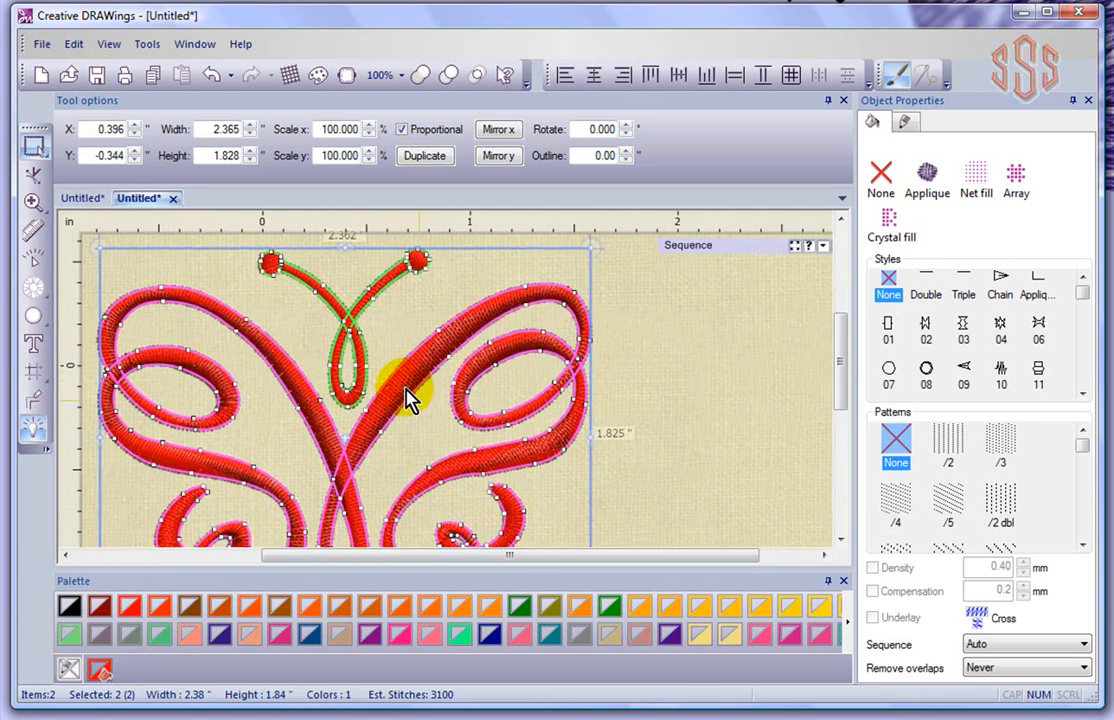
scroll(660, 388, down, 3)
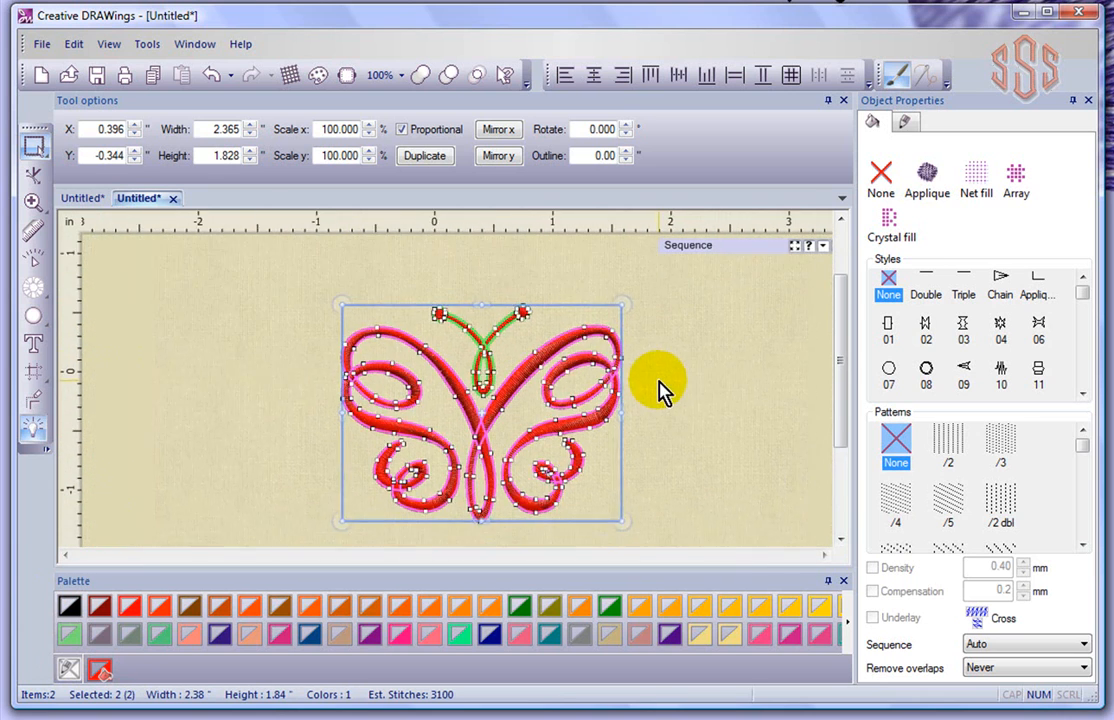
click(688, 427)
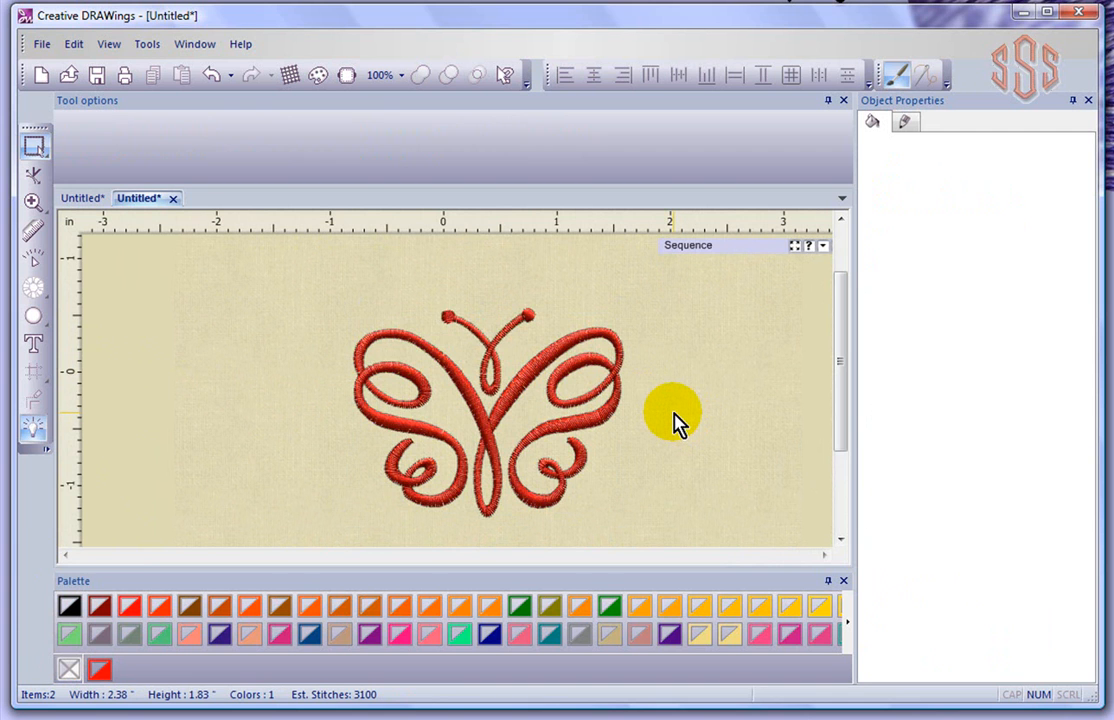
Step: Play the Slow redraw simulation of the butterfly on cotton to examine its underlay and stitching, and close it partway
click(34, 262)
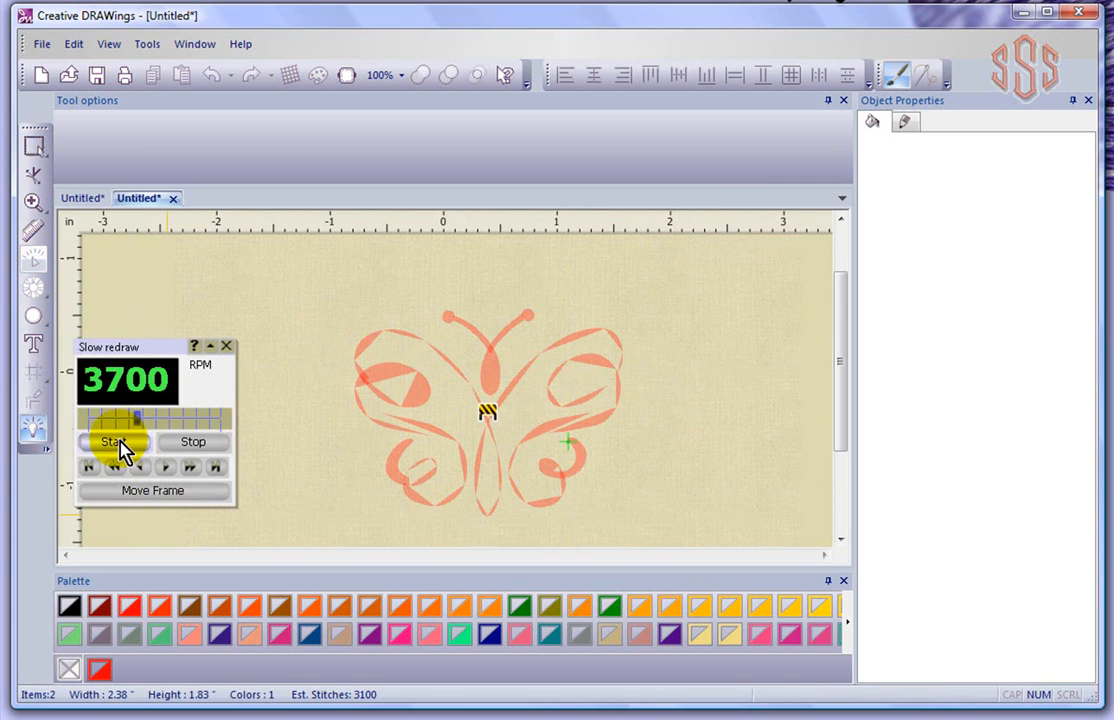
click(113, 442)
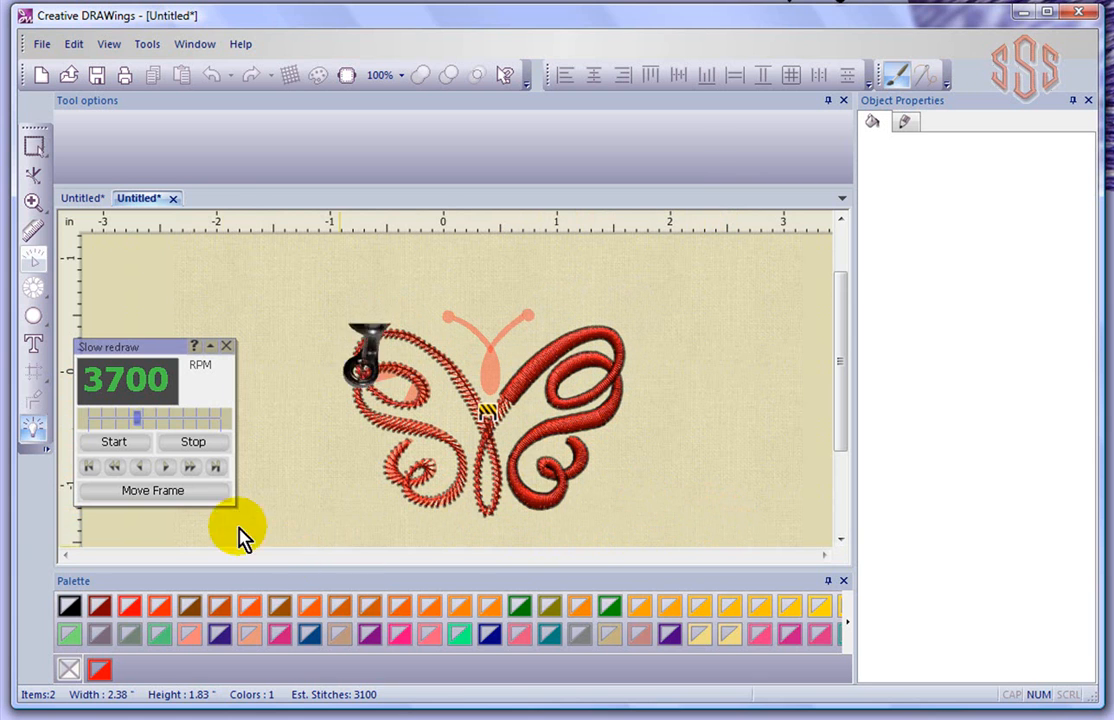
click(195, 446)
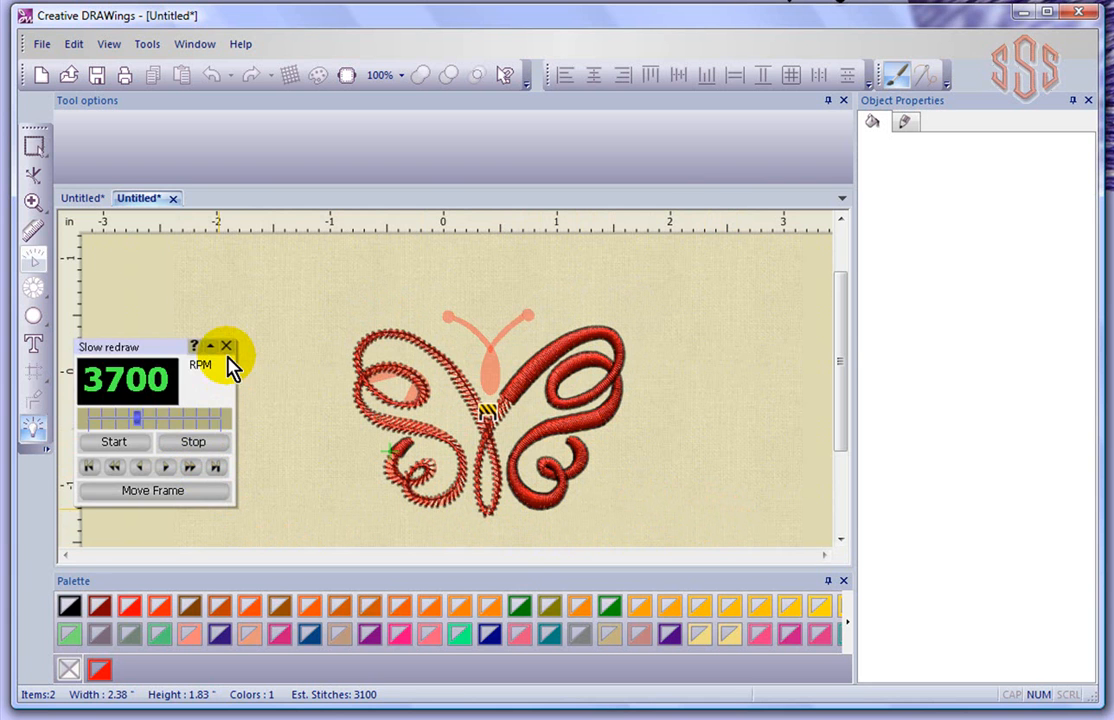
click(226, 347)
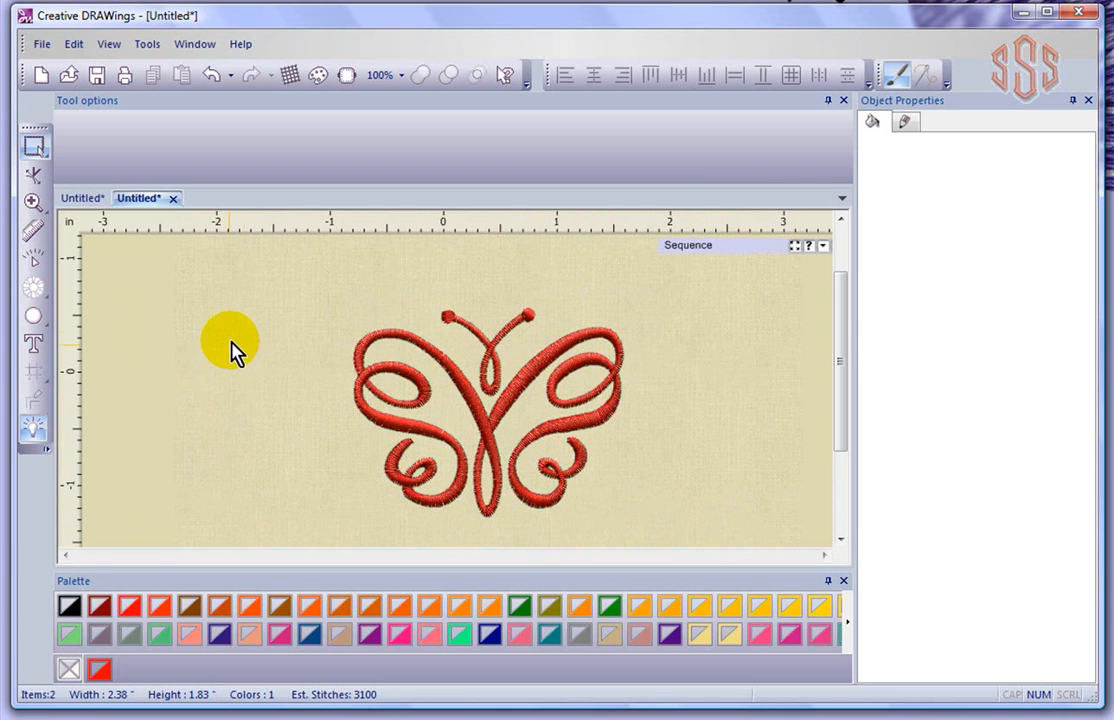
Step: Change the design's fabric to Standard Ultra Light from the Embroidery Ultra Light group
click(289, 76)
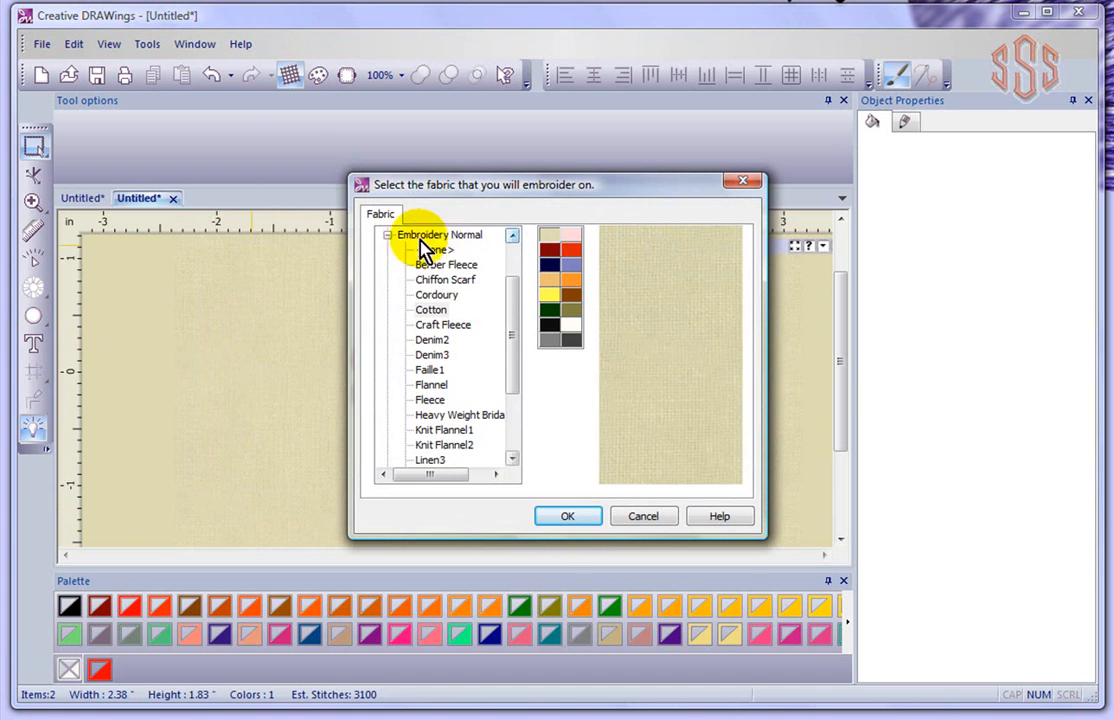
click(387, 236)
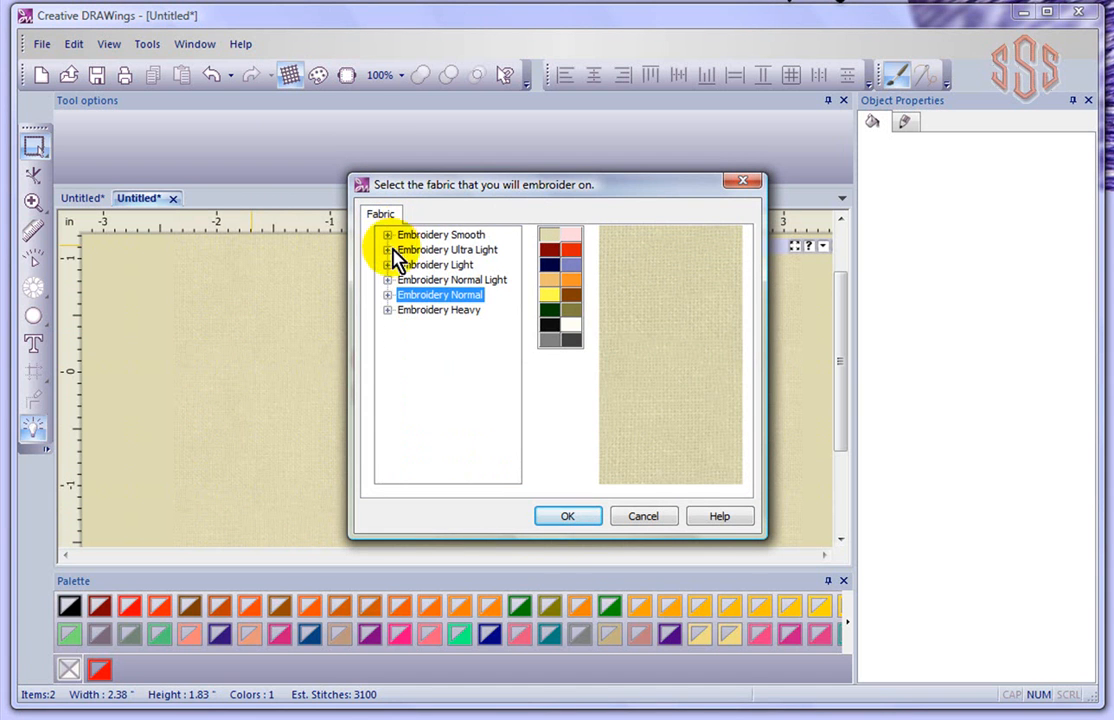
click(393, 253)
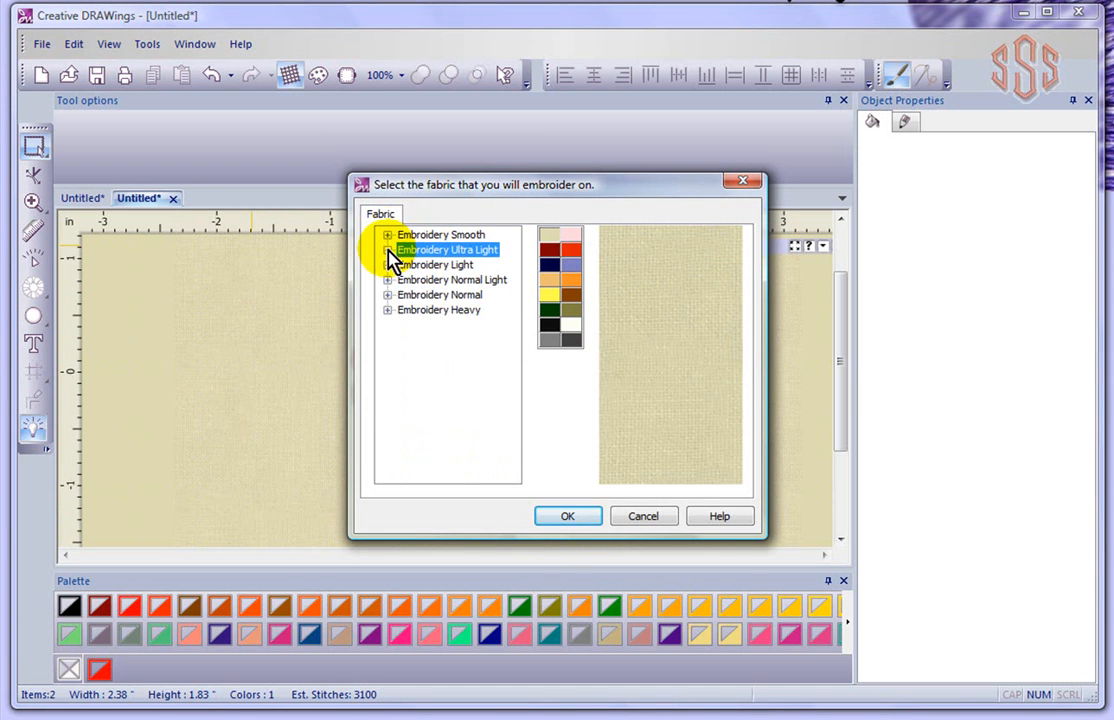
click(388, 250)
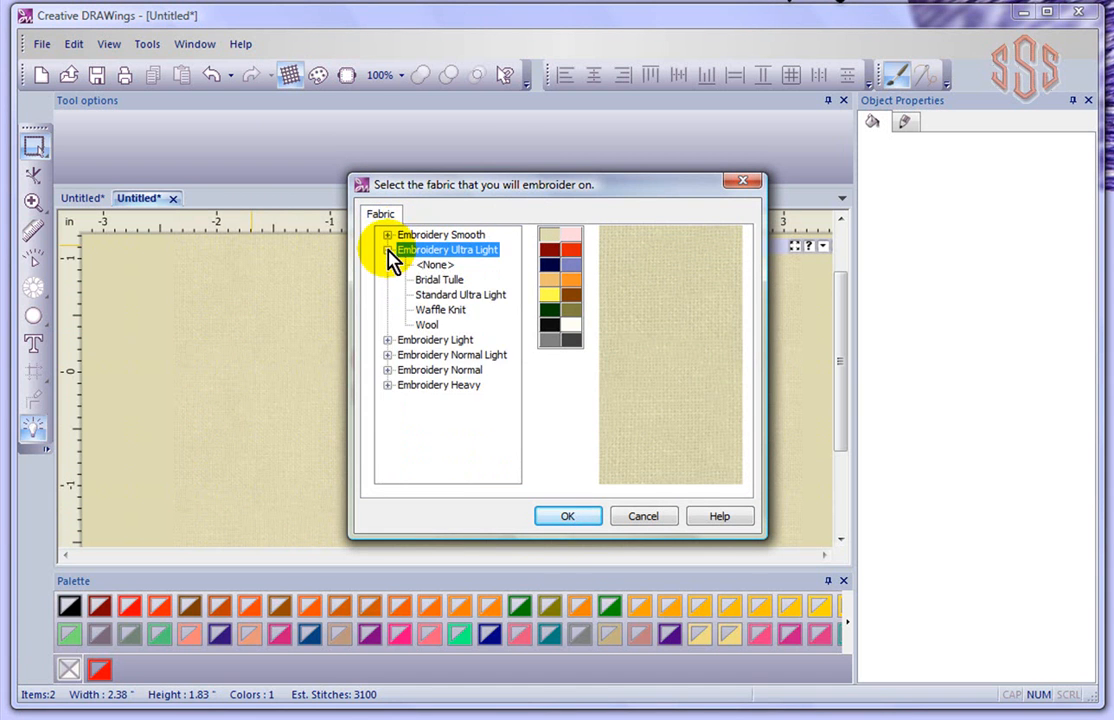
click(458, 297)
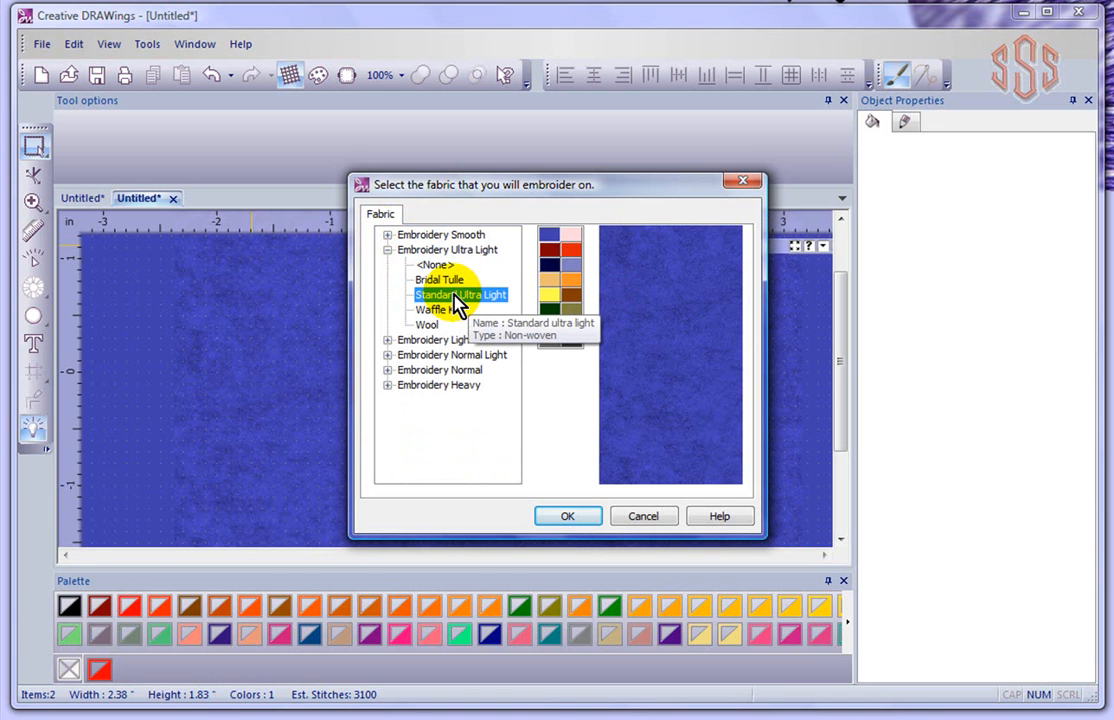
click(566, 516)
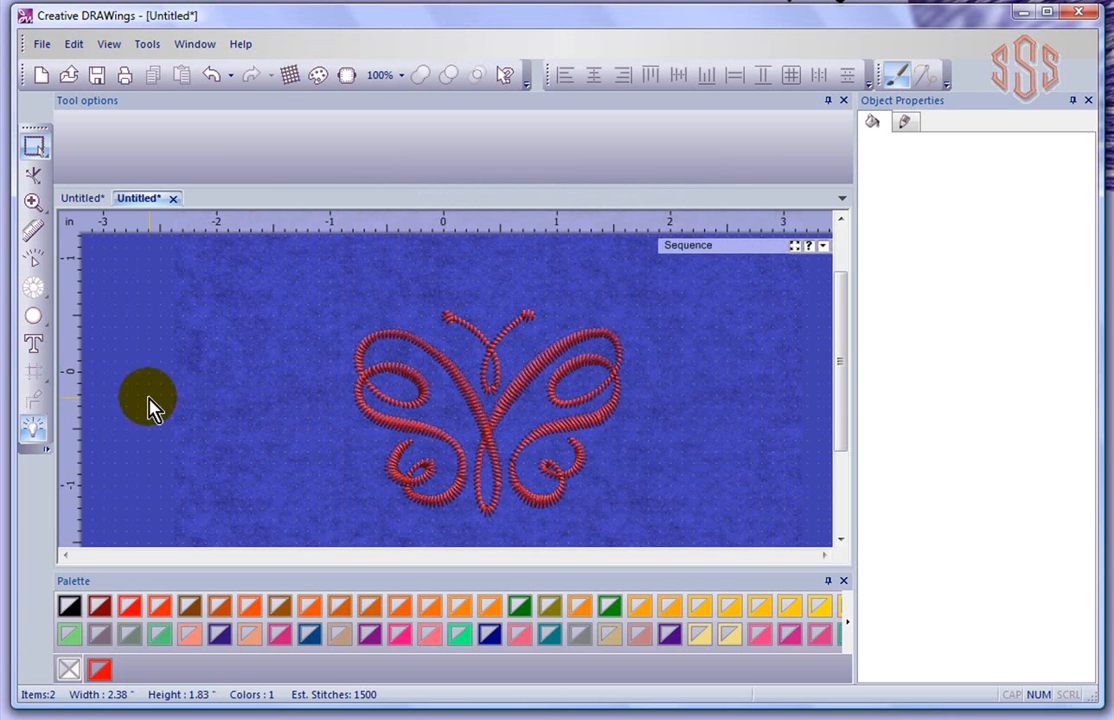
Step: Play the Slow redraw simulation of the butterfly on the ultra light fabric to examine how it stitches out
click(33, 259)
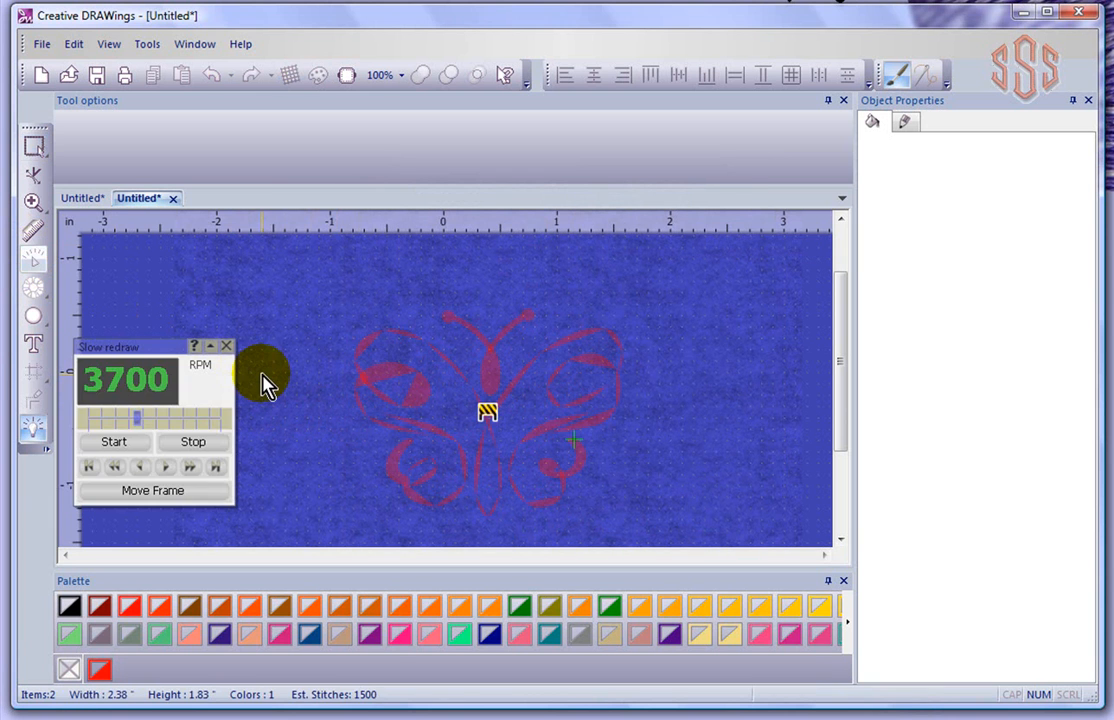
click(112, 440)
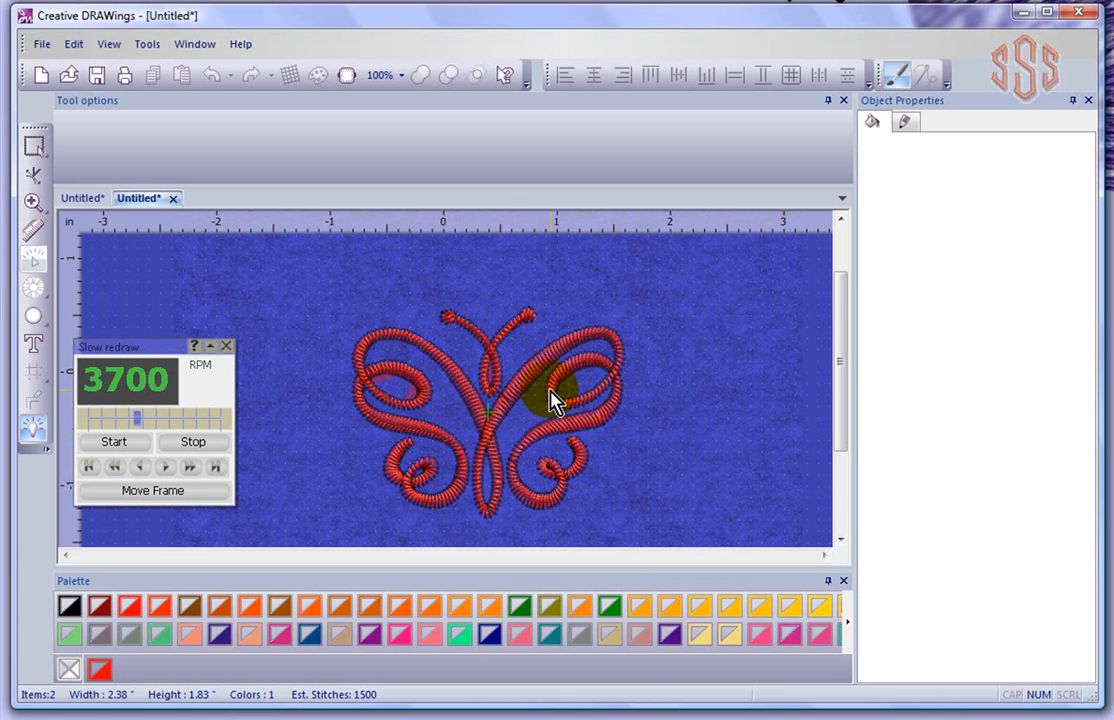
click(227, 347)
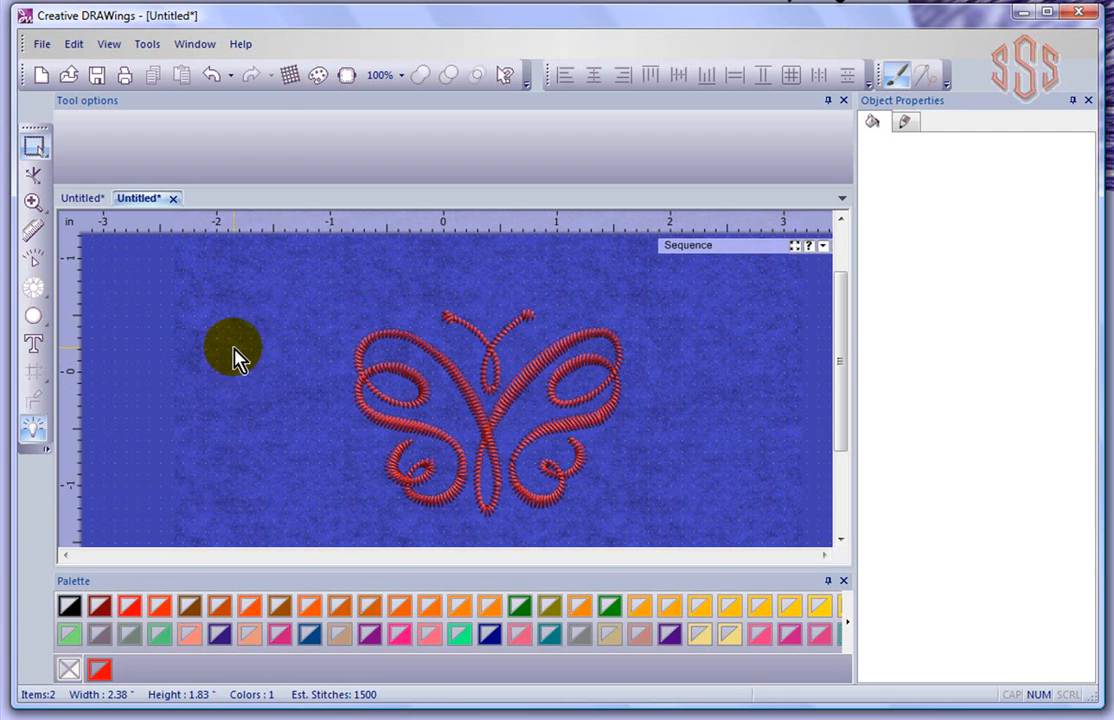
Step: Change the design's fabric to Lycra Bathing Suit from the Embroidery Heavy group
click(289, 76)
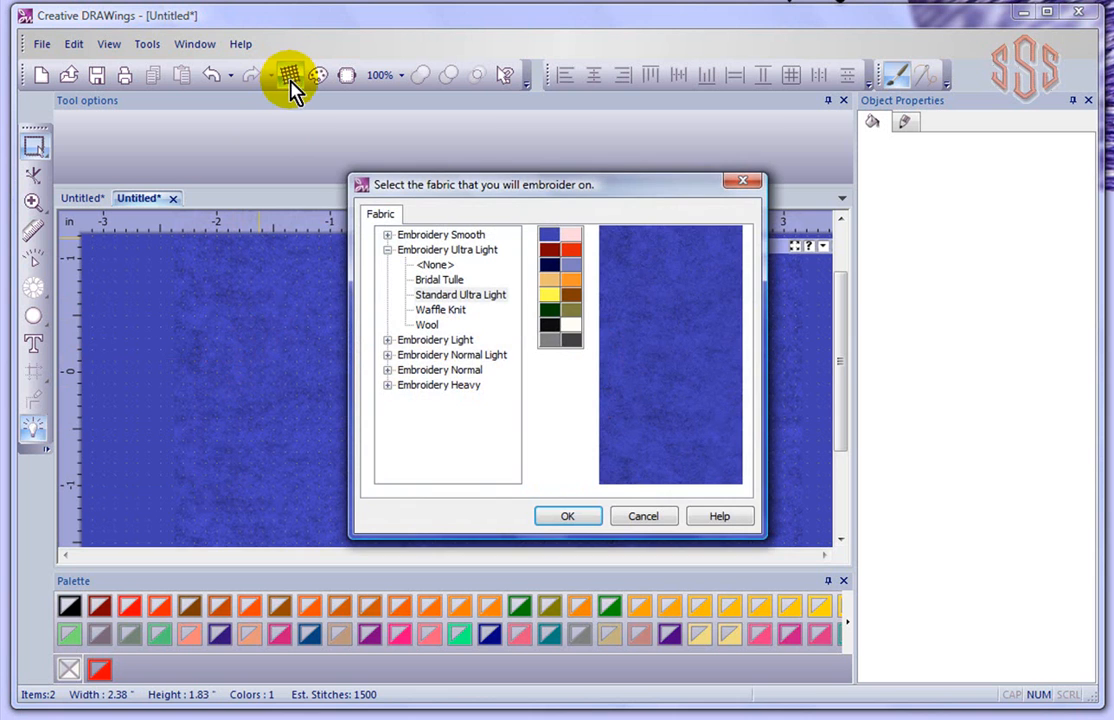
click(387, 386)
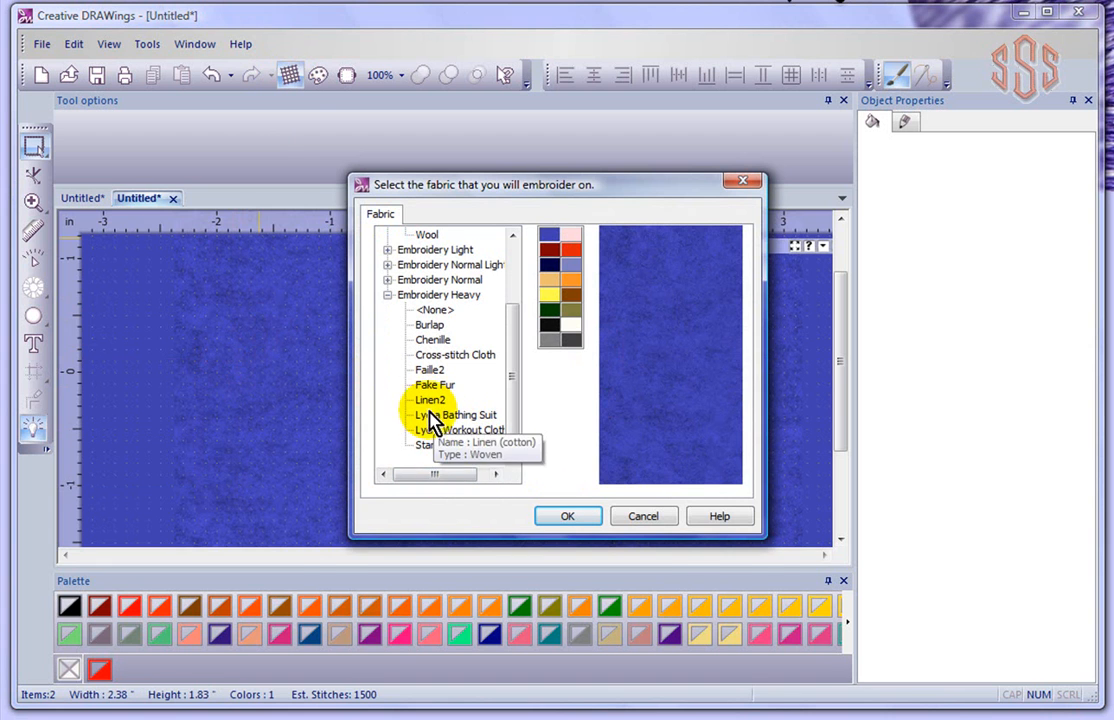
click(430, 405)
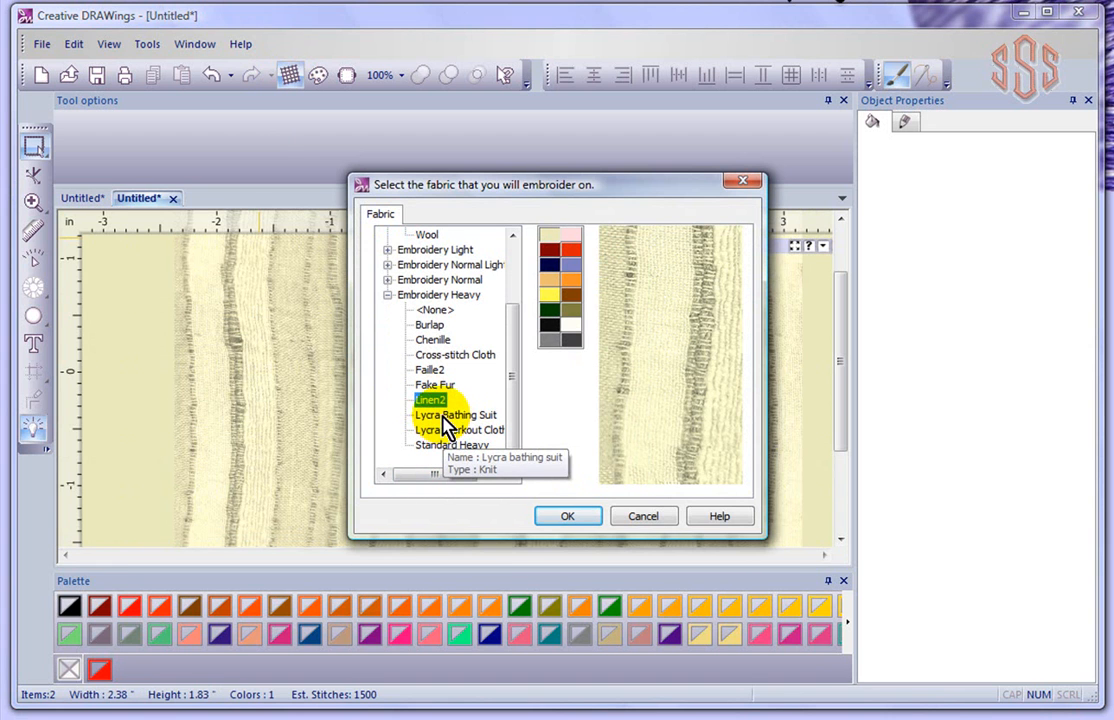
click(445, 416)
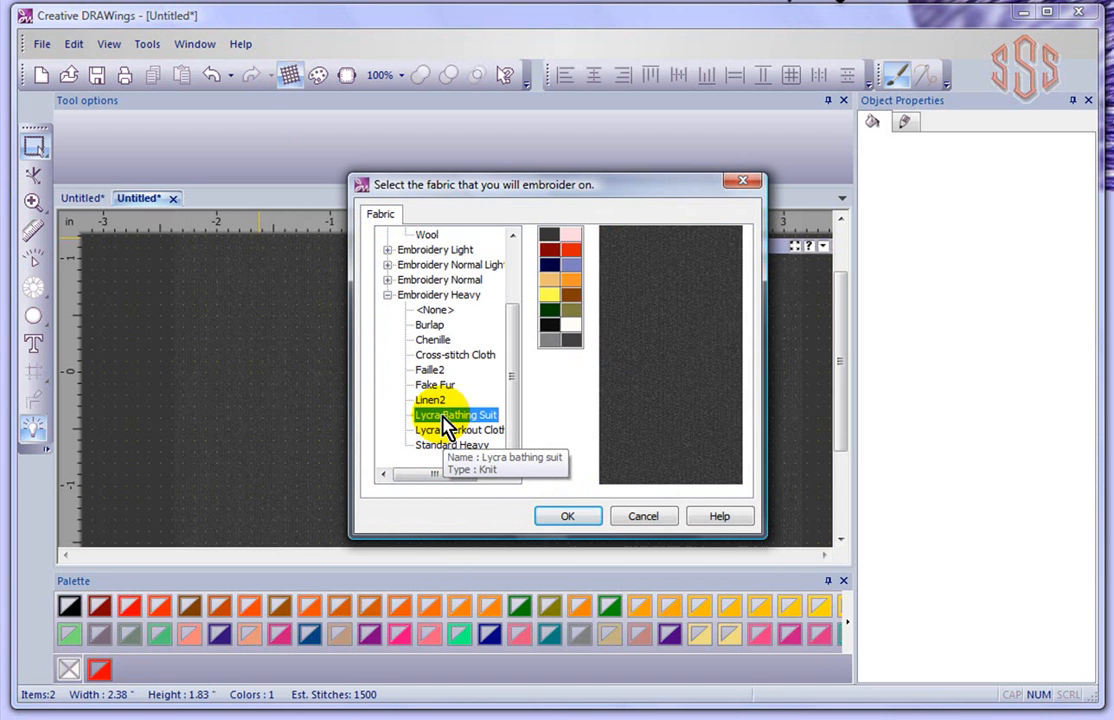
click(578, 521)
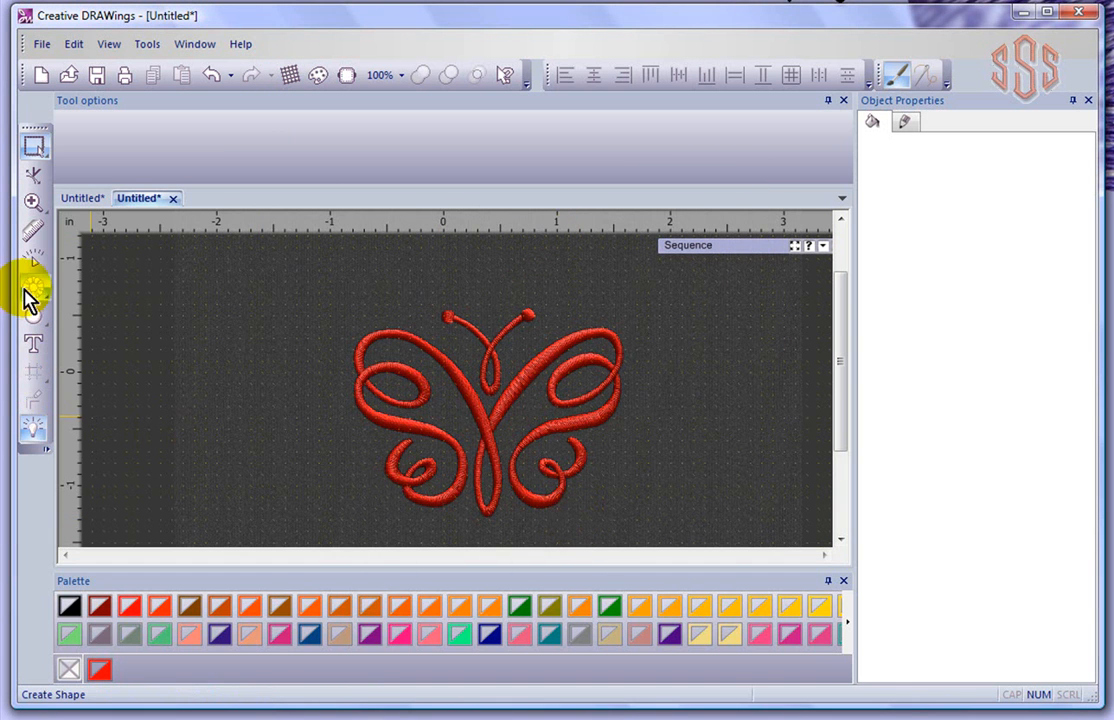
Step: Play the Slow redraw simulation of the butterfly on the Lycra fabric to examine its underlay and stitching, and close it partway
click(35, 262)
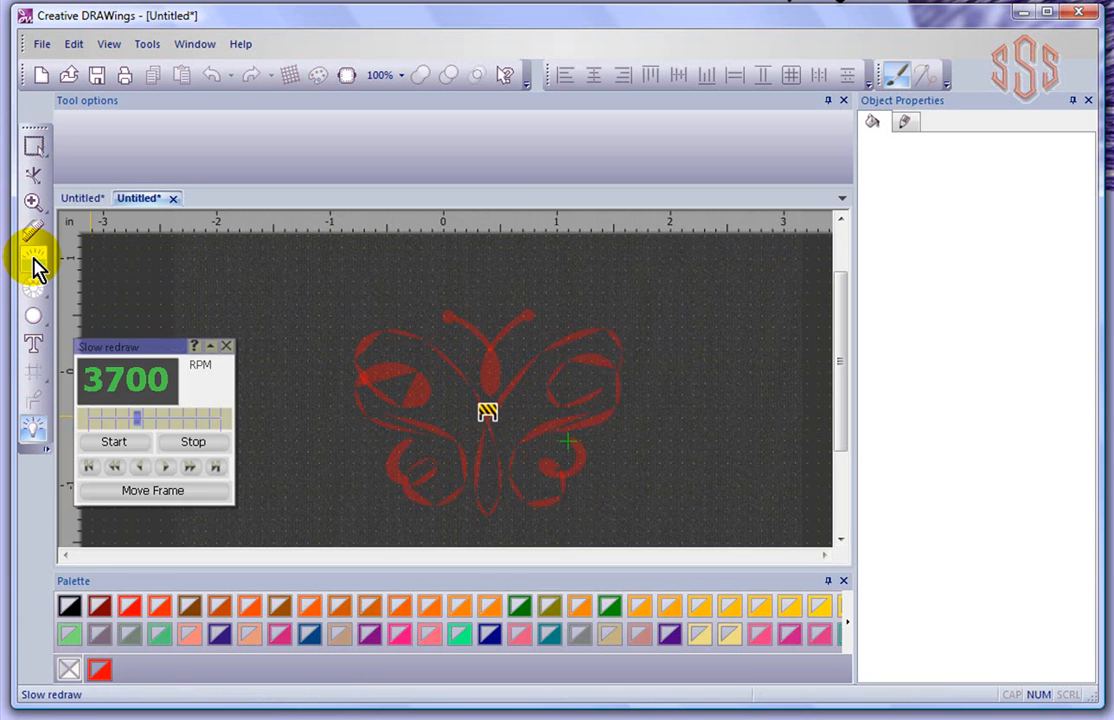
click(138, 447)
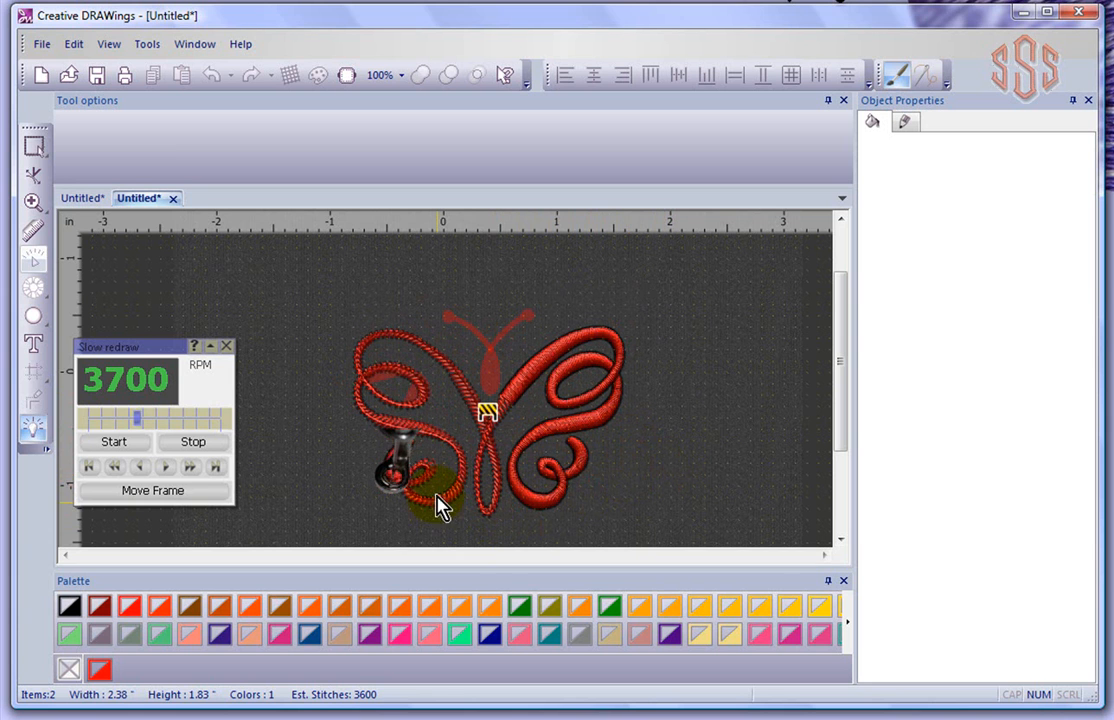
click(196, 447)
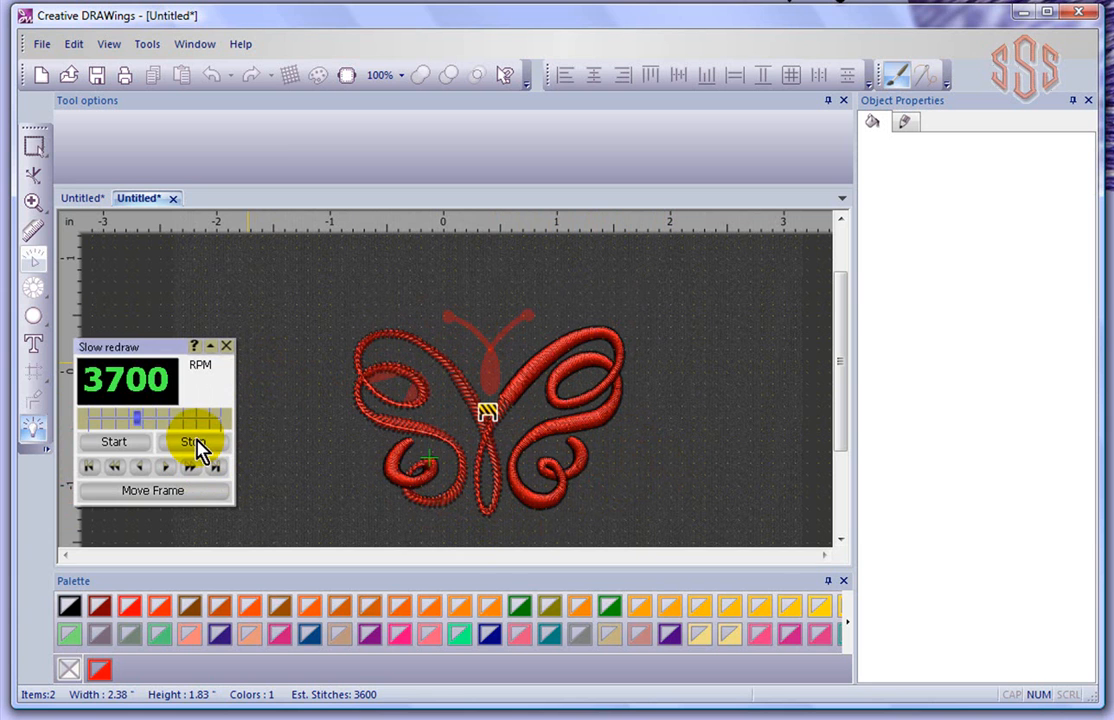
click(226, 346)
Step: Change the design's fabric to Fleece 2 from the Embroidery Smooth group
click(289, 77)
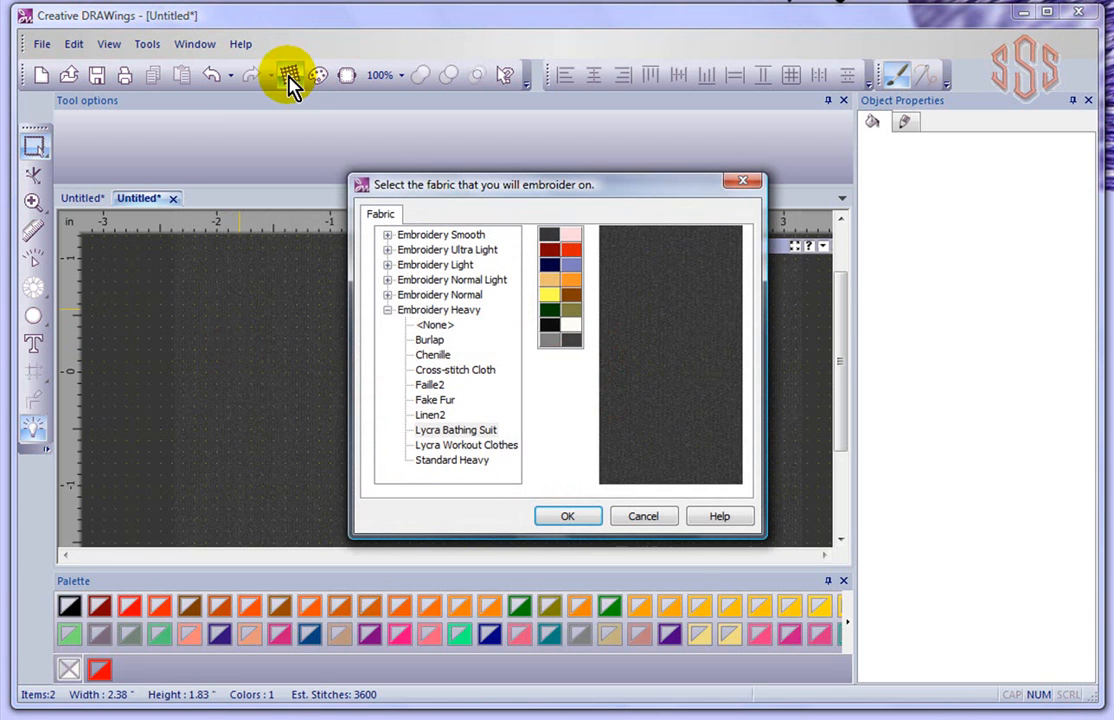
click(389, 311)
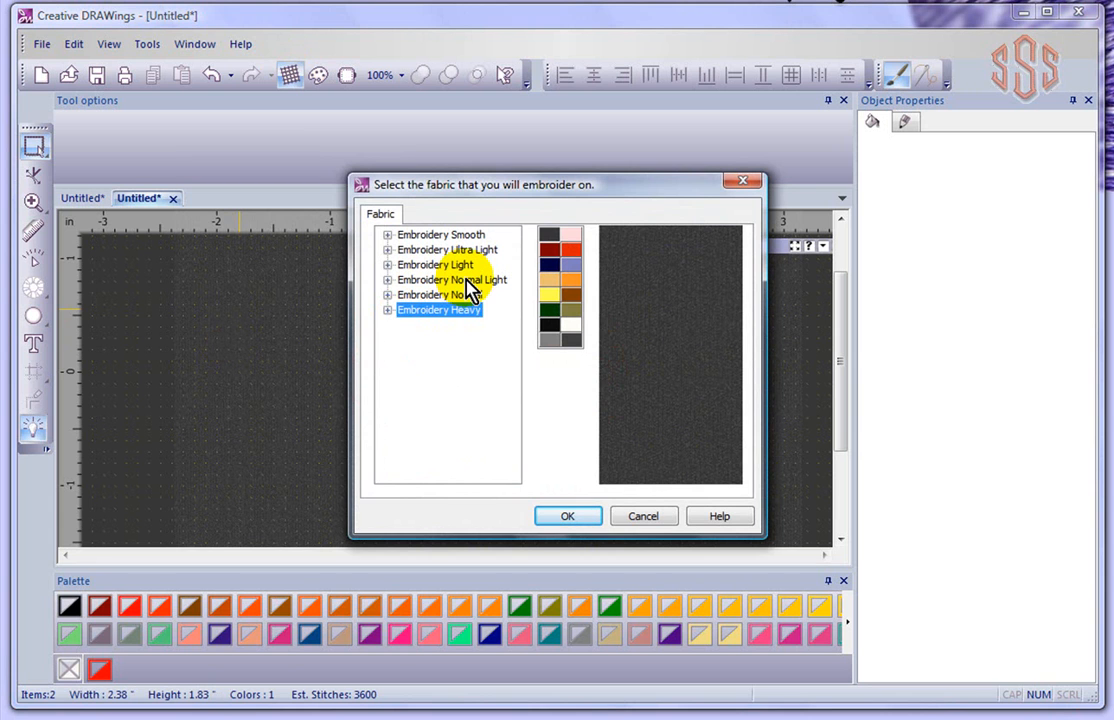
click(387, 235)
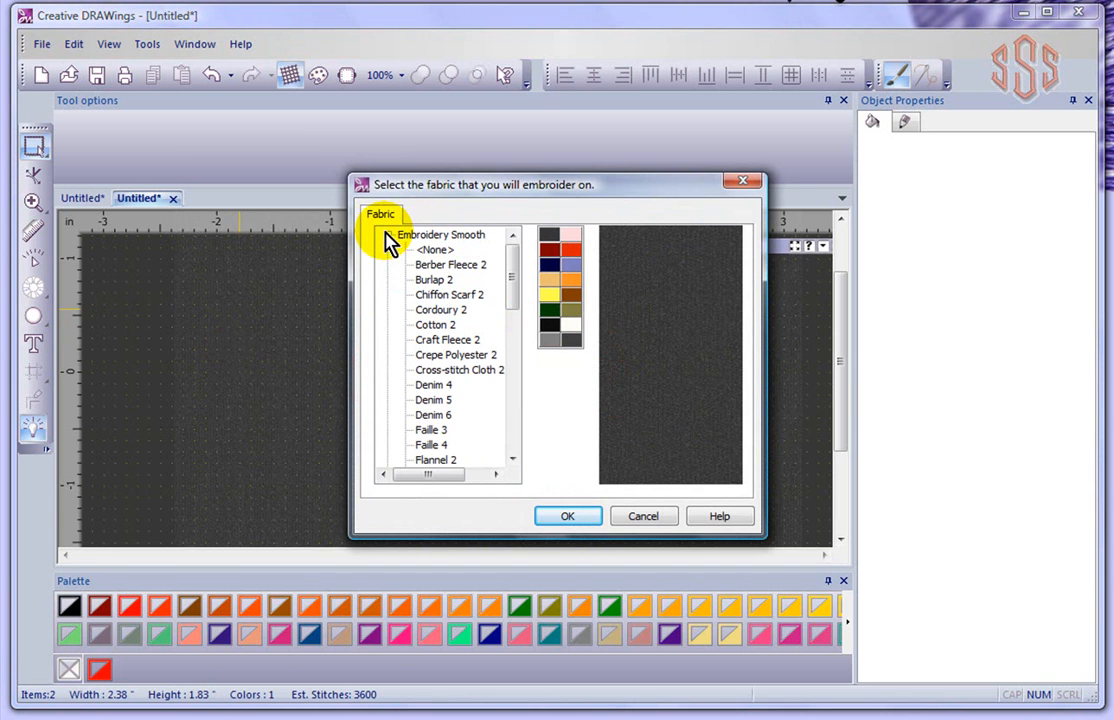
drag(510, 285, 511, 318)
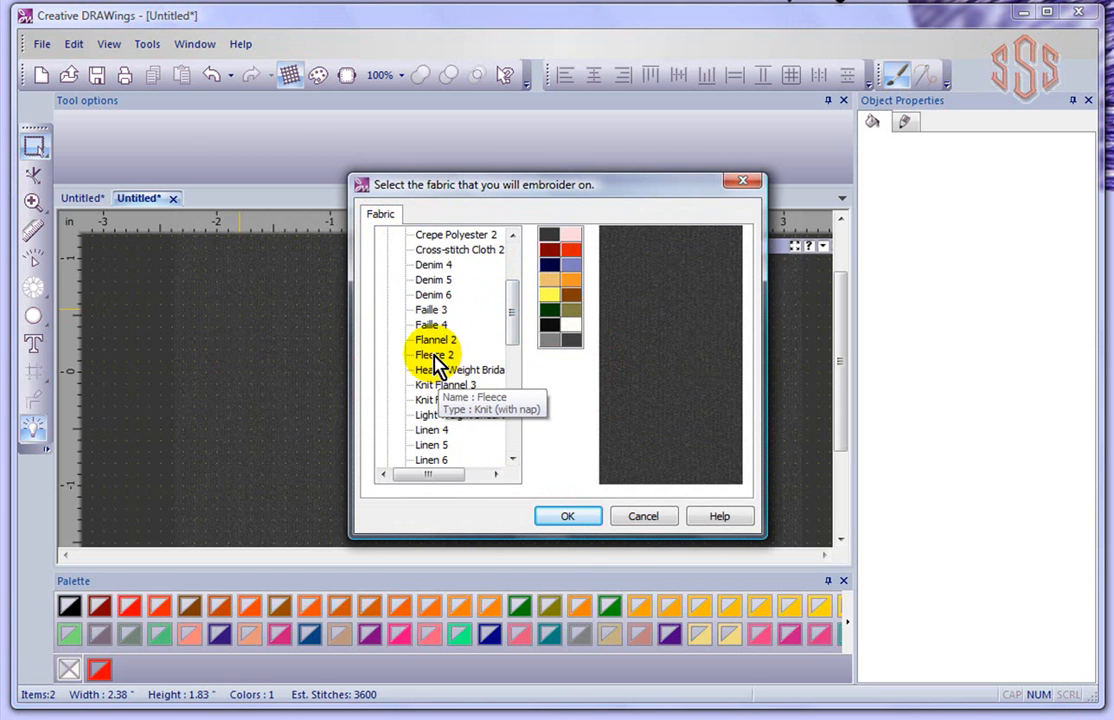
click(568, 517)
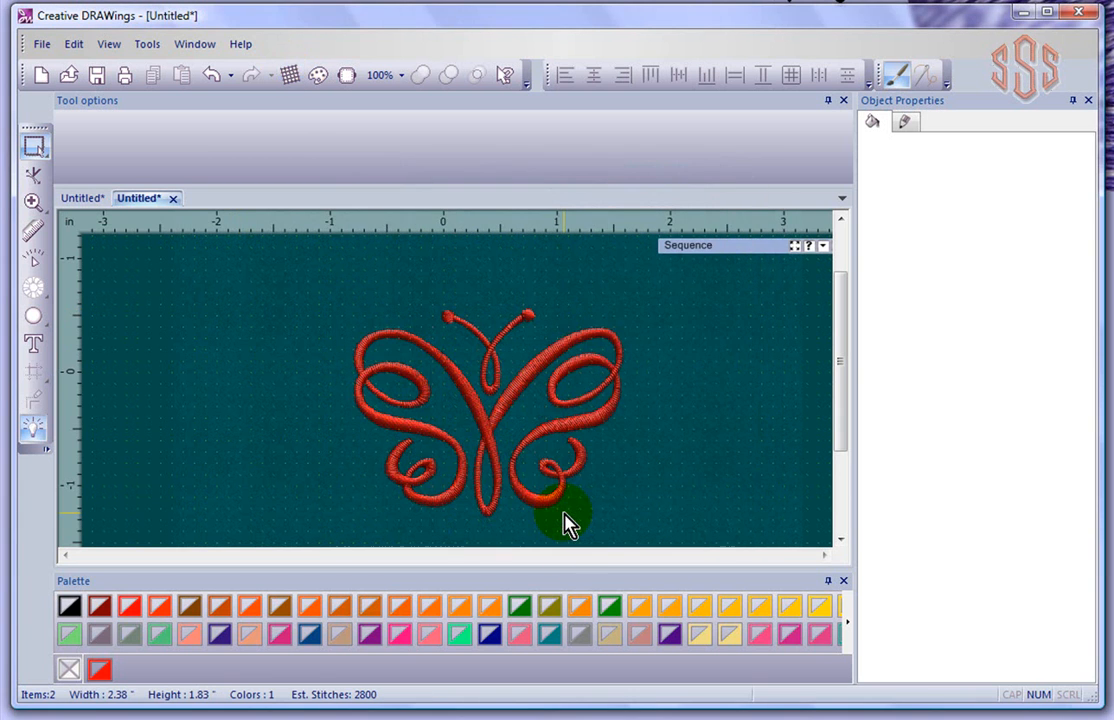
Step: Play the Slow redraw simulation of the butterfly on the fleece fabric to examine how it stitches out
click(35, 257)
click(114, 442)
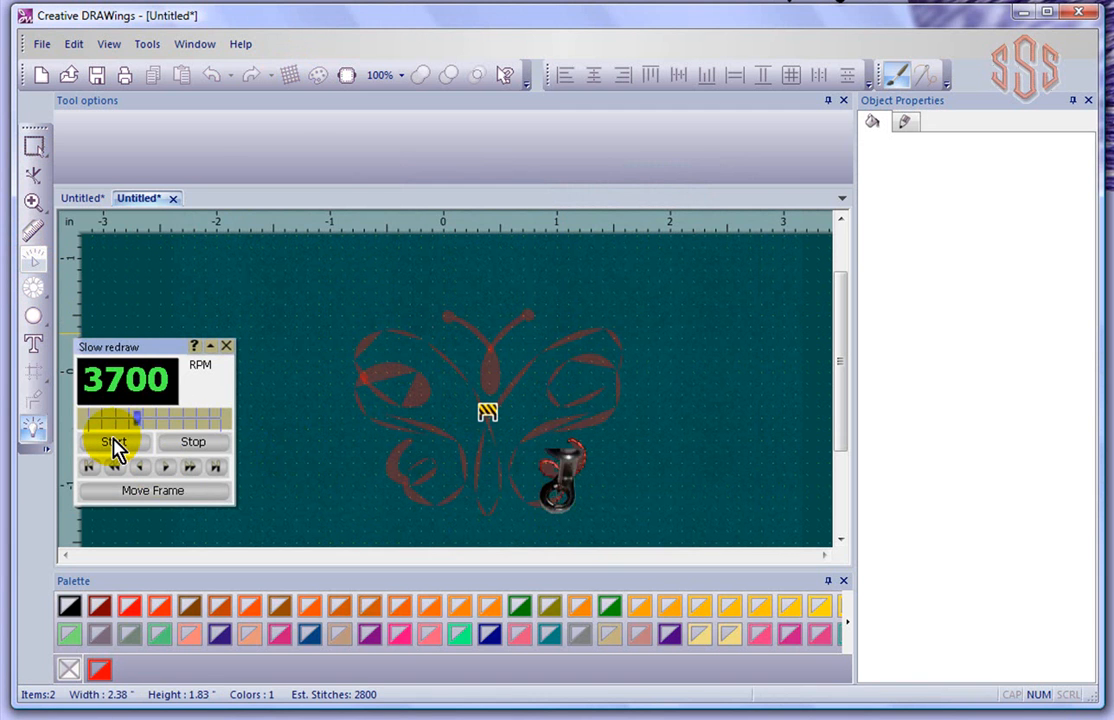